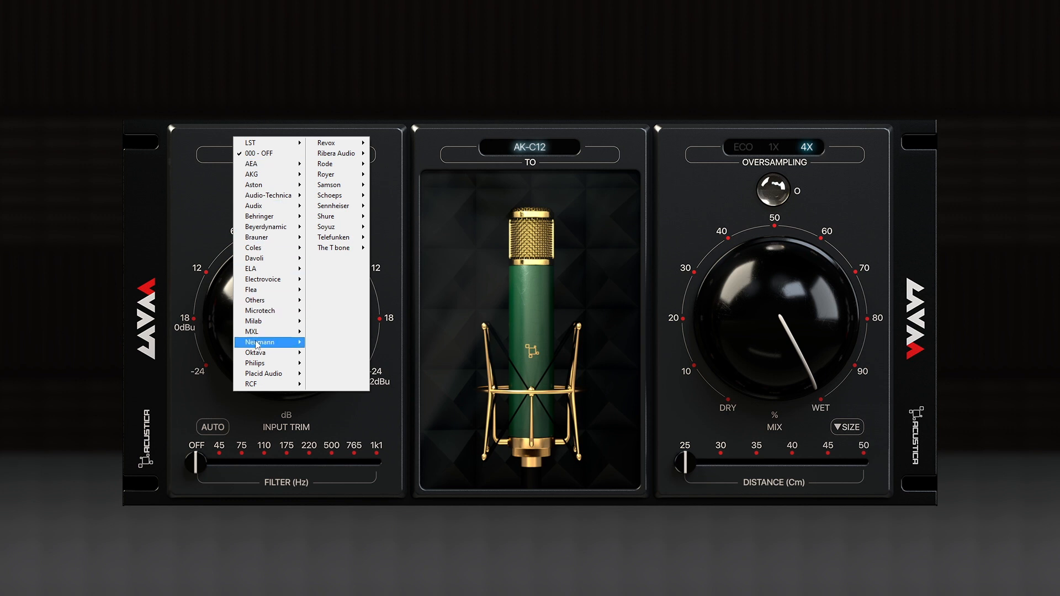
Step: Turn on automatic input trim and browse the brands in the source (From) microphone list without choosing a model
mouse_move(263, 303)
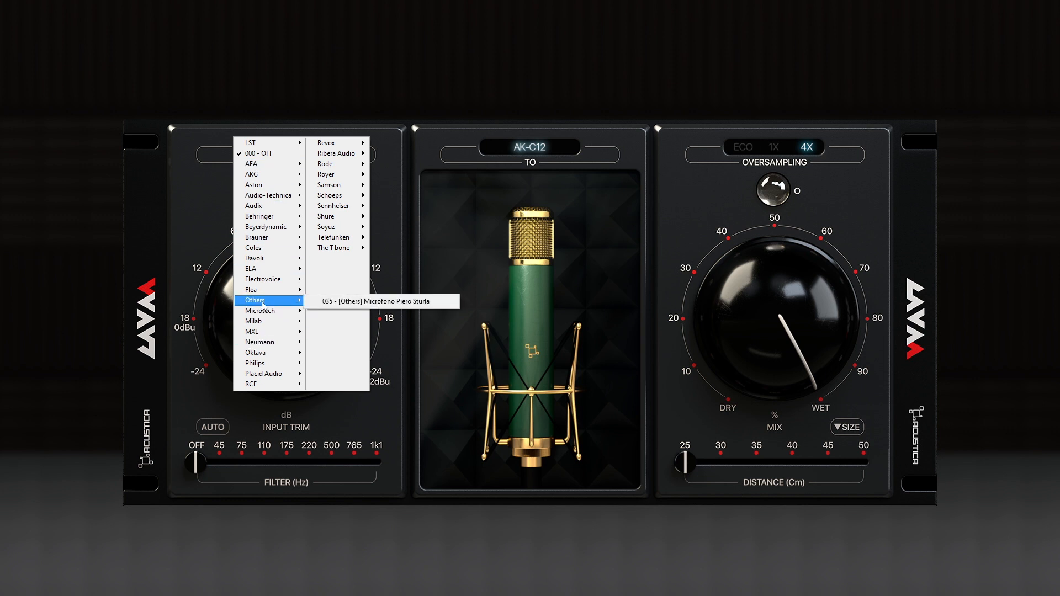
left_click(188, 204)
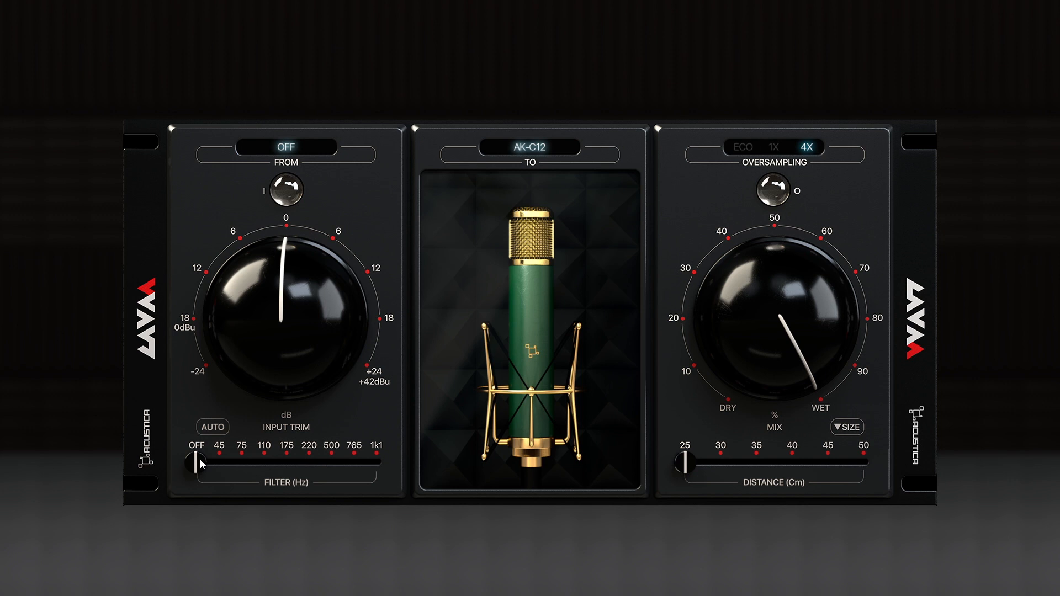
left_click(219, 432)
left_click(288, 148)
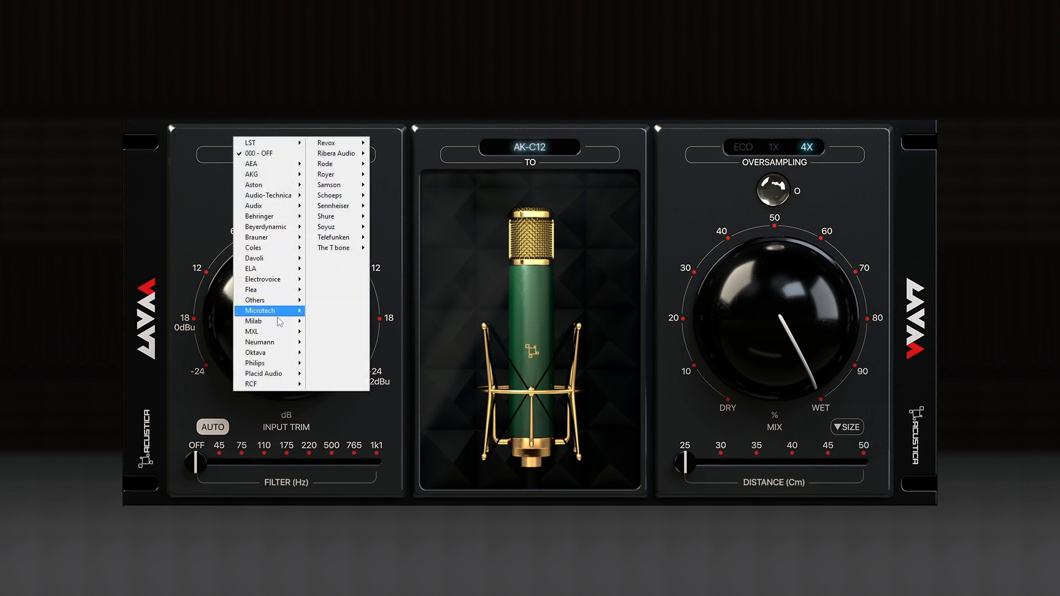
left_click(396, 452)
Step: Set the target (To) microphone to the Neumann U67 vintage original 1965
left_click(534, 152)
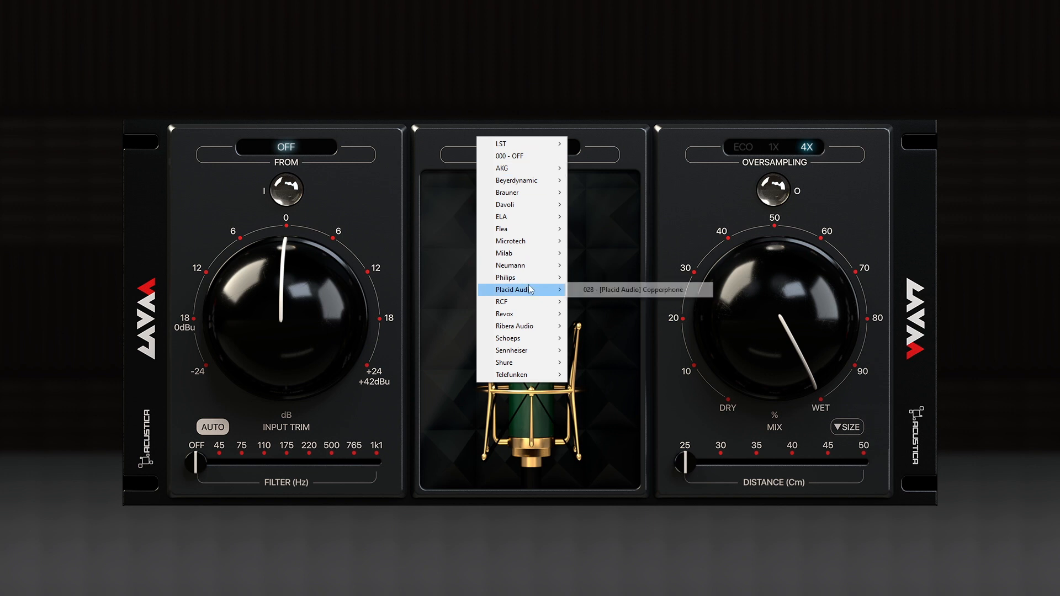
mouse_move(525, 270)
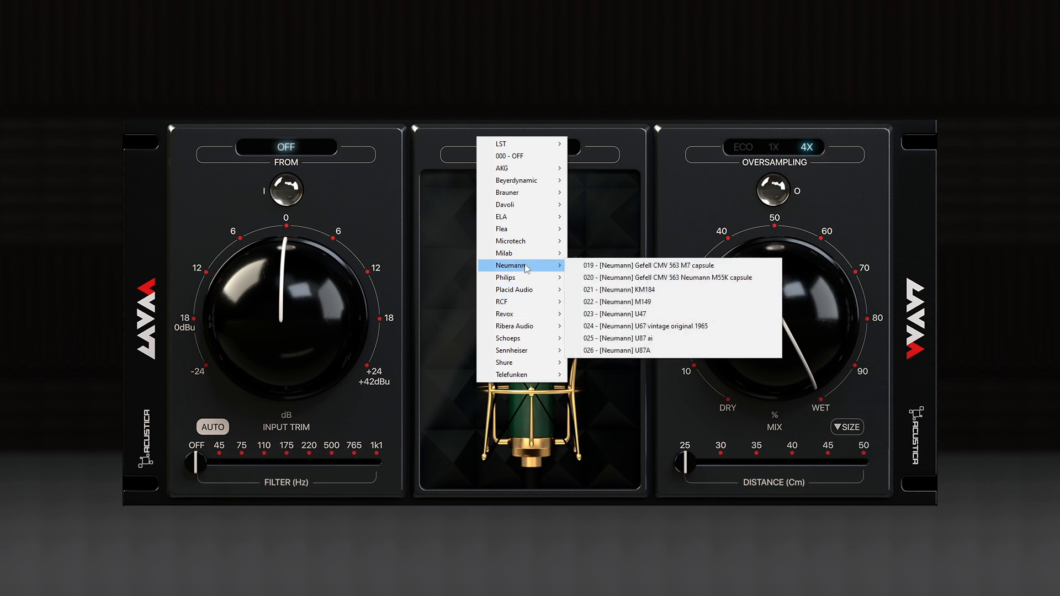
left_click(661, 330)
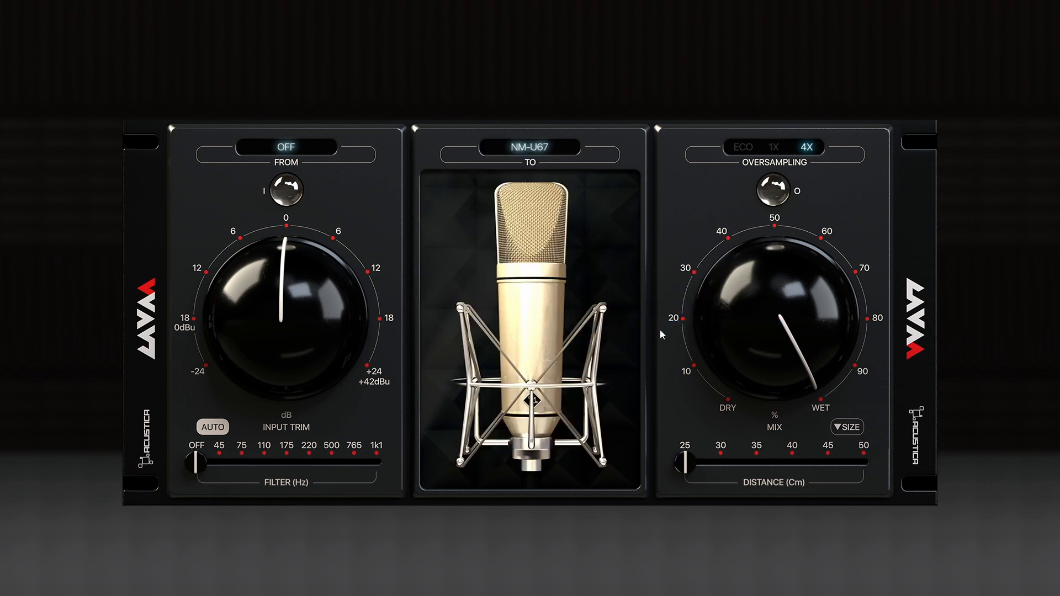
Step: Set the target (To) microphone to the AKG C414
left_click(535, 157)
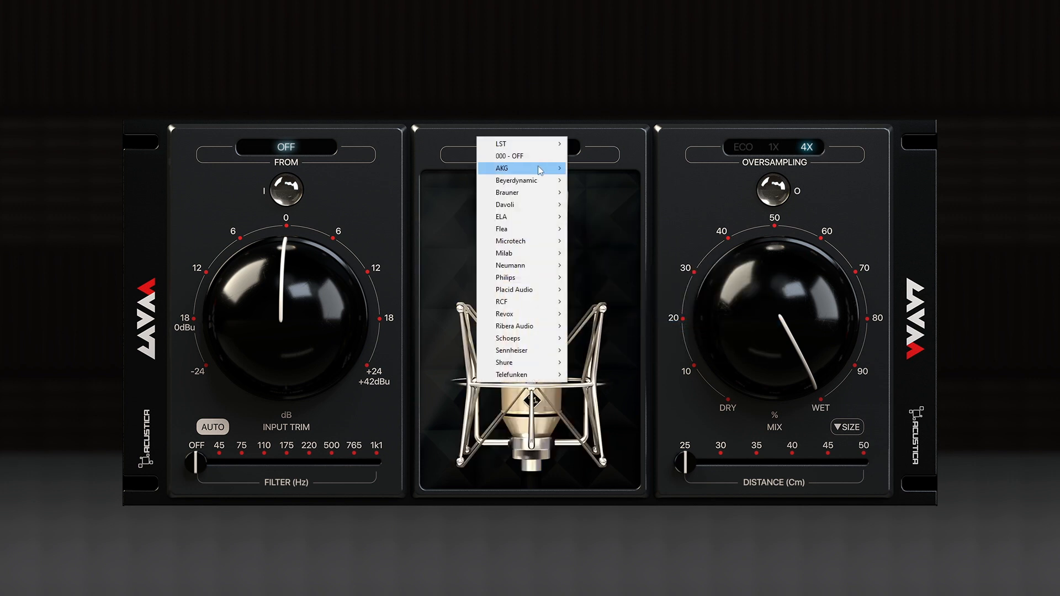
mouse_move(541, 169)
left_click(622, 181)
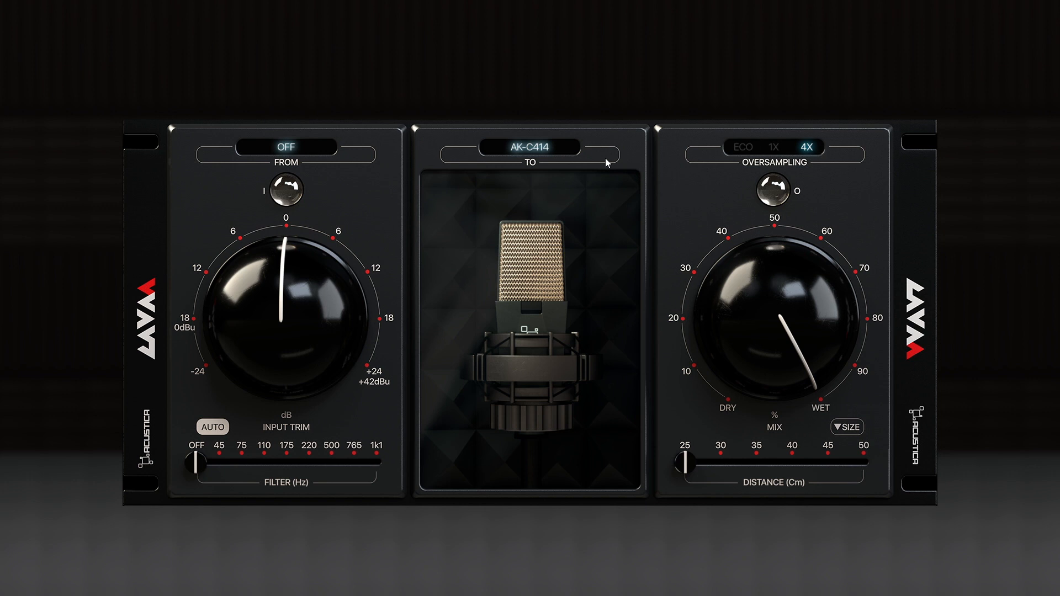
Step: Try the ECO and 1X oversampling modes, return to 4X, and try out the Mix knob
left_click(740, 149)
left_click(772, 147)
left_click(807, 147)
left_click_drag(790, 307, 800, 287)
Step: Set the plug-in interface size to 1.5X and review the available size options
left_click(843, 427)
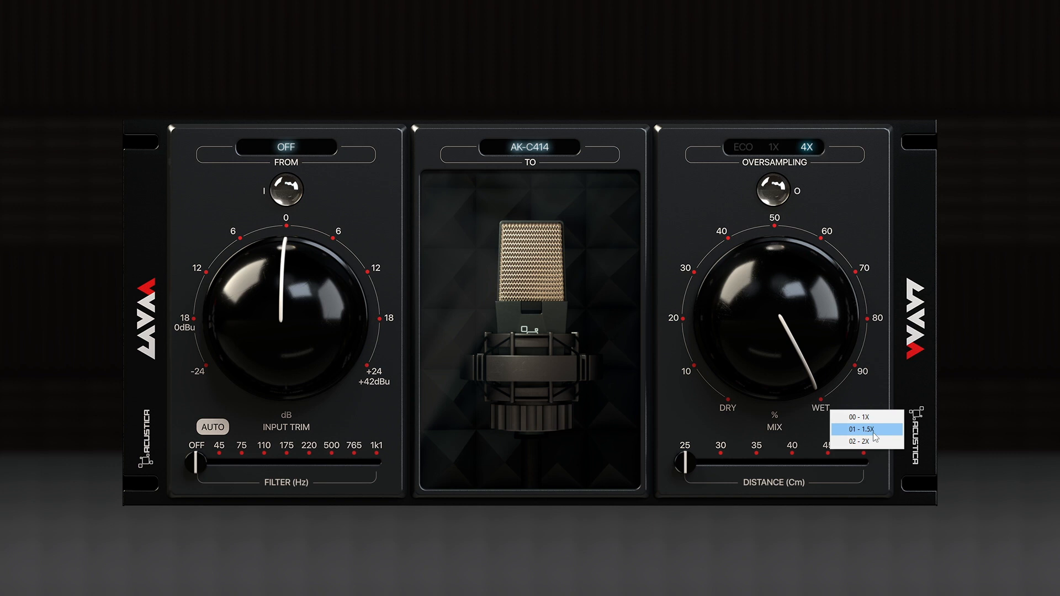
left_click(708, 427)
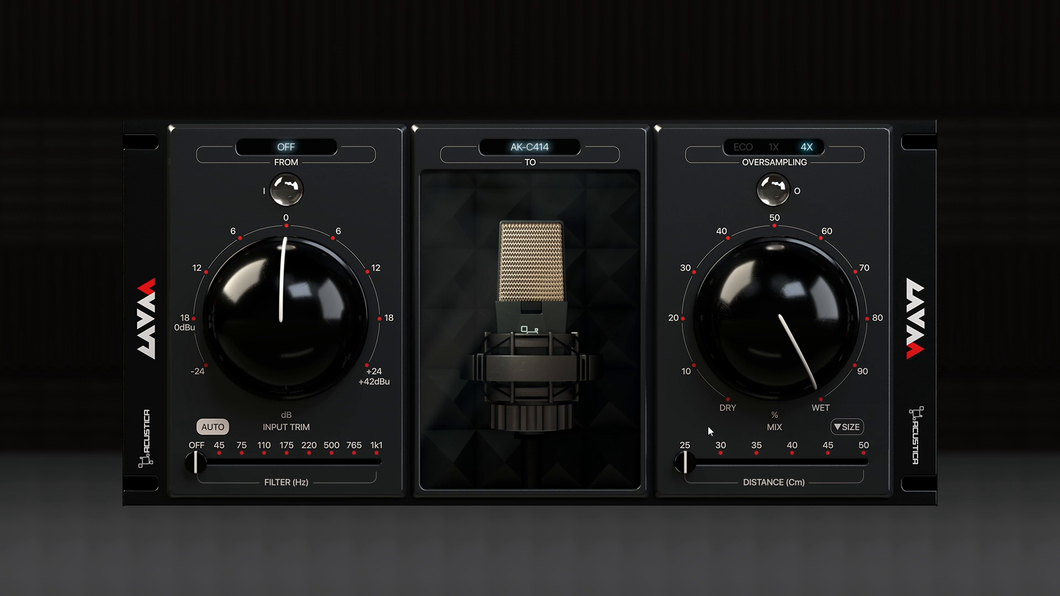
left_click(851, 430)
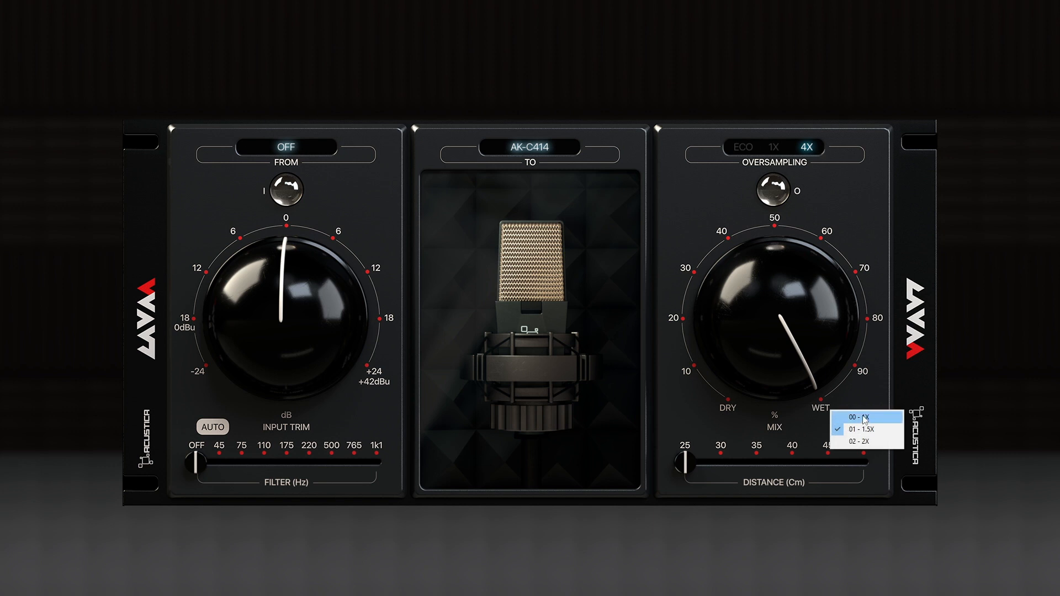
left_click(889, 375)
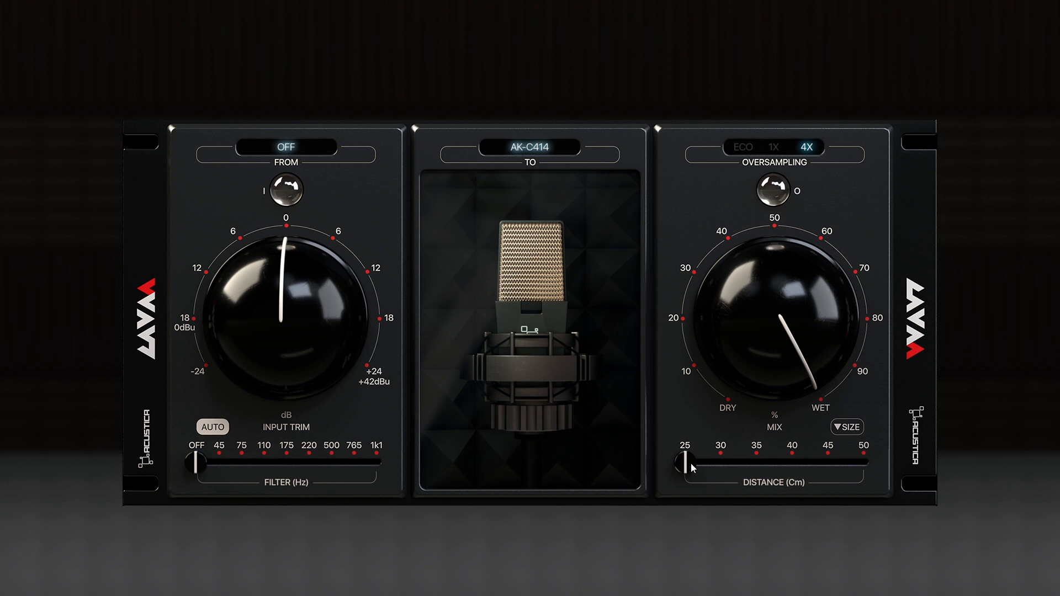
Step: Increase the microphone distance to about 40 cm
left_click_drag(690, 462, 658, 459)
mouse_move(658, 460)
left_mouse_down()
mouse_move(751, 475)
mouse_move(872, 472)
mouse_move(663, 471)
left_mouse_up()
left_click_drag(692, 466, 790, 472)
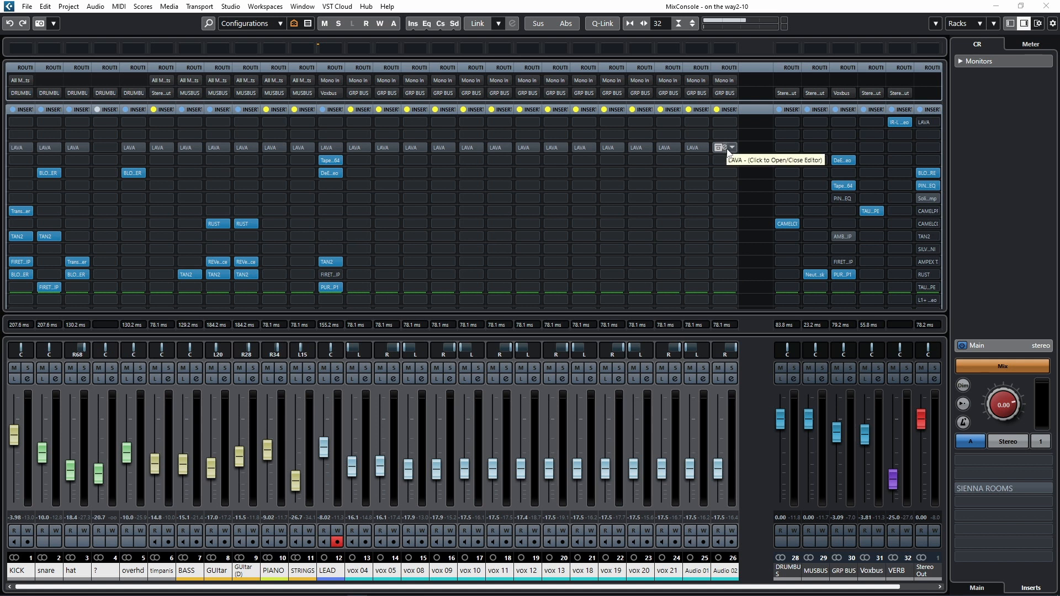
Step: Activate the bypassed LAVA inserts on all channels of the mixer at once using a temporary channel link
left_click(725, 147)
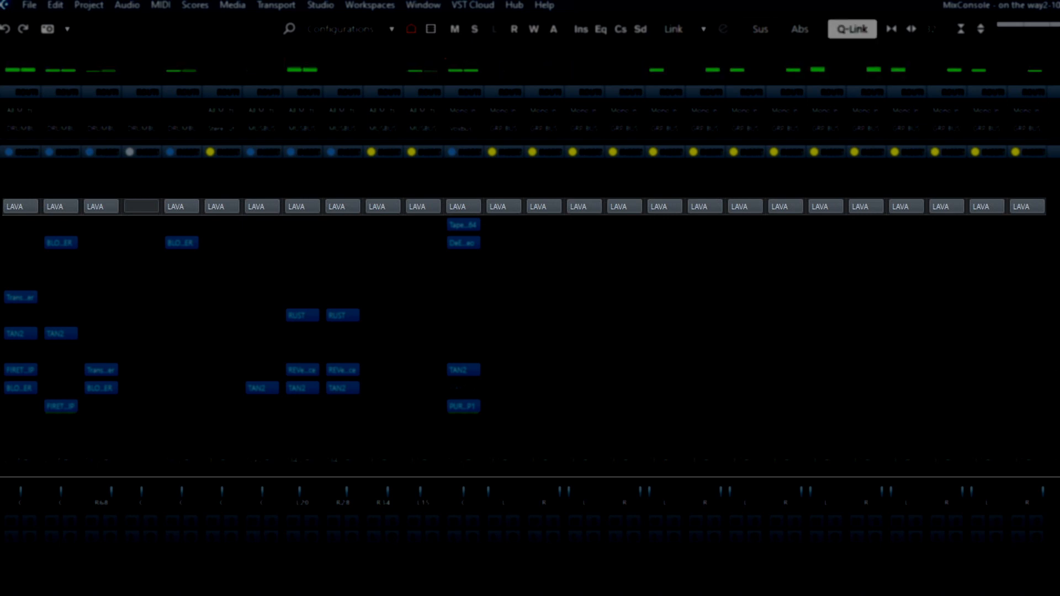
mouse_move(980, 209)
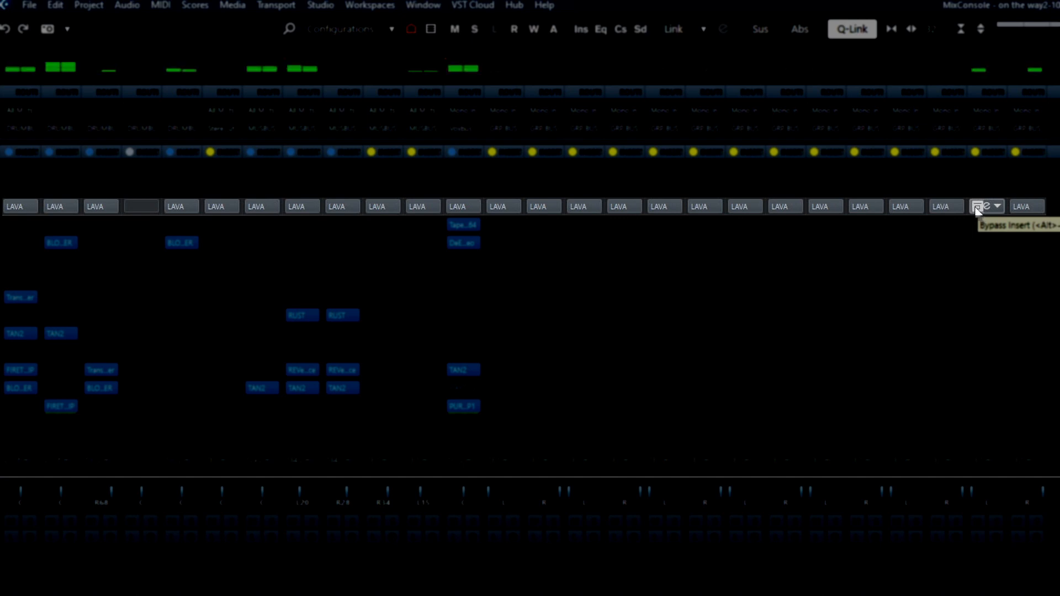
left_click(975, 206, "alt+shift")
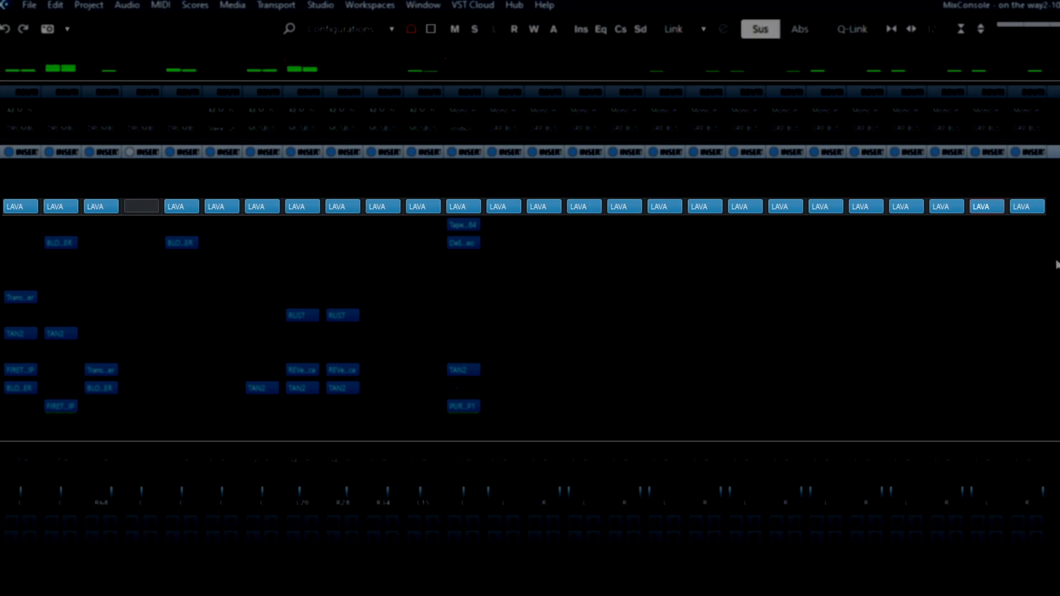
Step: Bypass and reactivate the linked LAVA inserts on all channels several times to compare the mix, ending with them active
key("alt+shift")
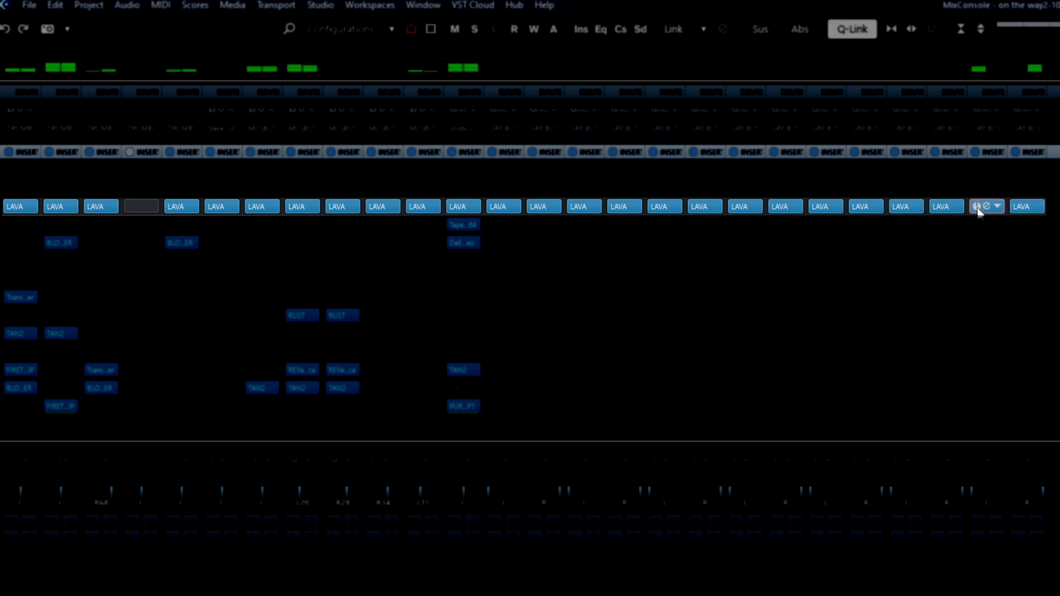
left_click(977, 206, "alt+shift")
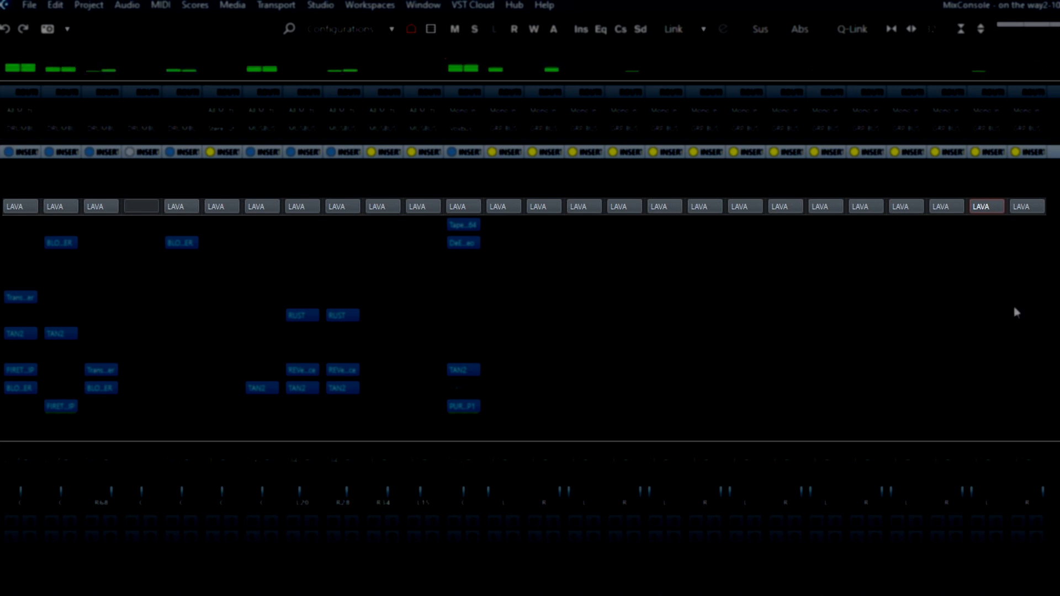
left_click(897, 207, "alt+shift")
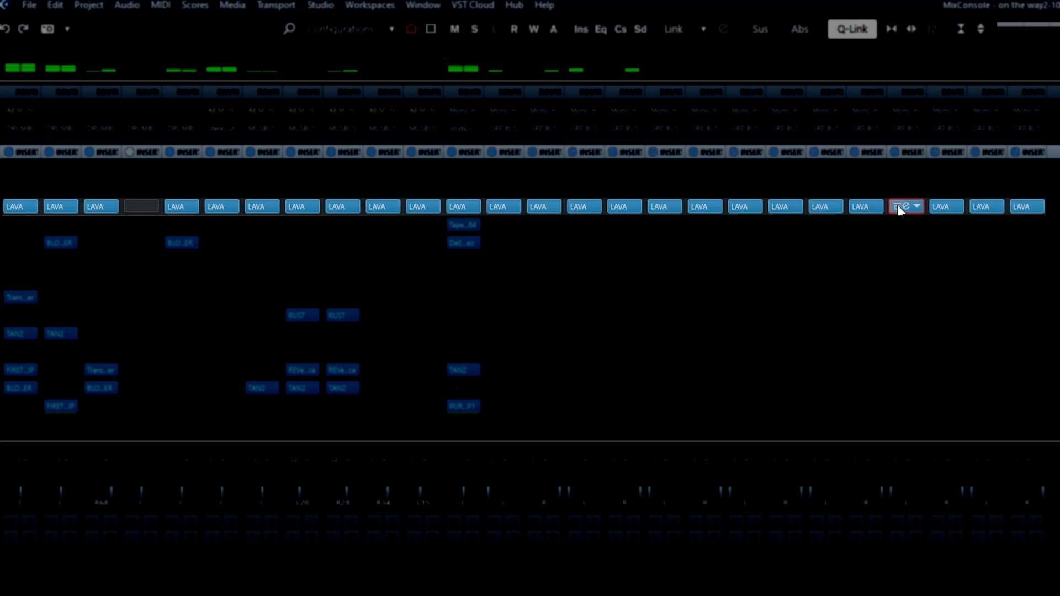
mouse_move(897, 214)
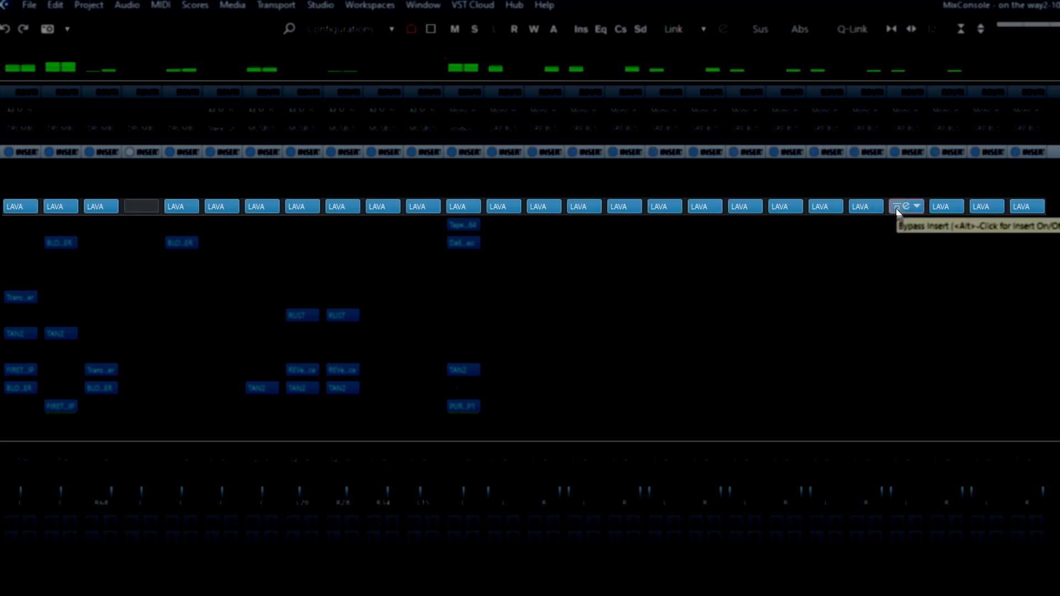
left_click(896, 209, "alt+shift")
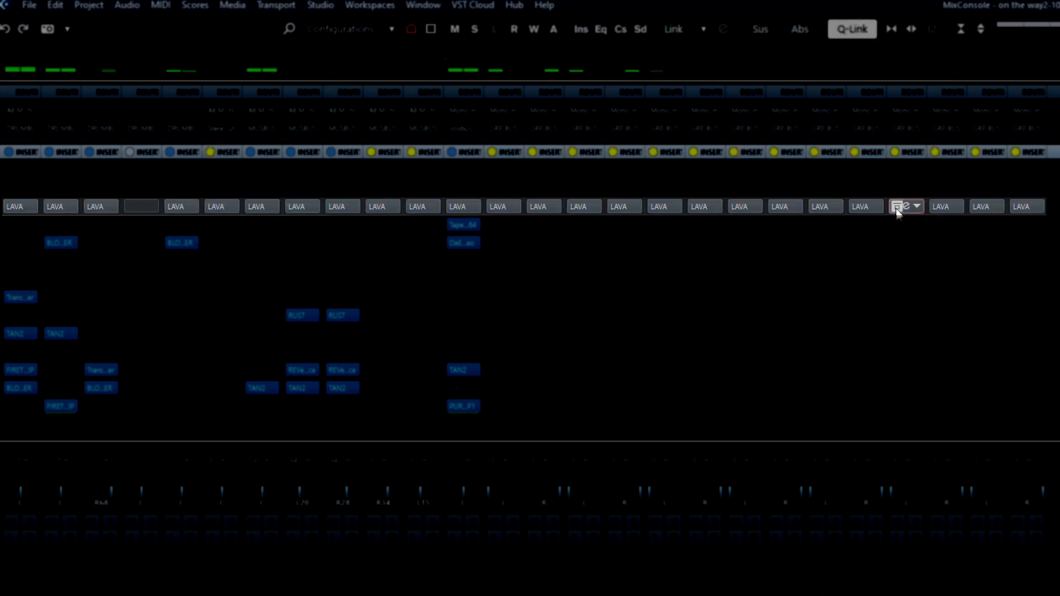
mouse_move(893, 205)
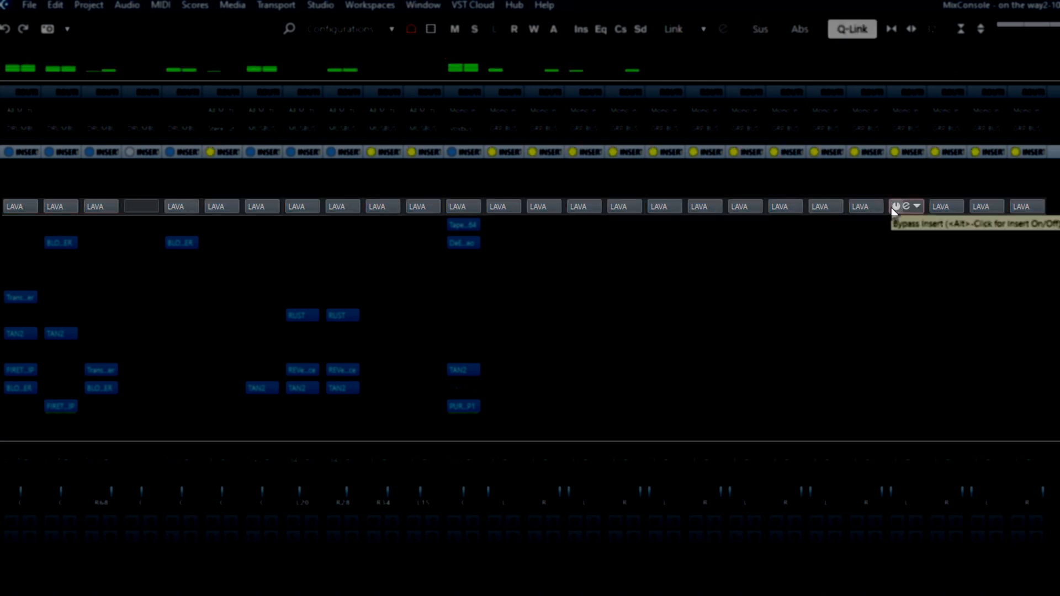
left_click(896, 209)
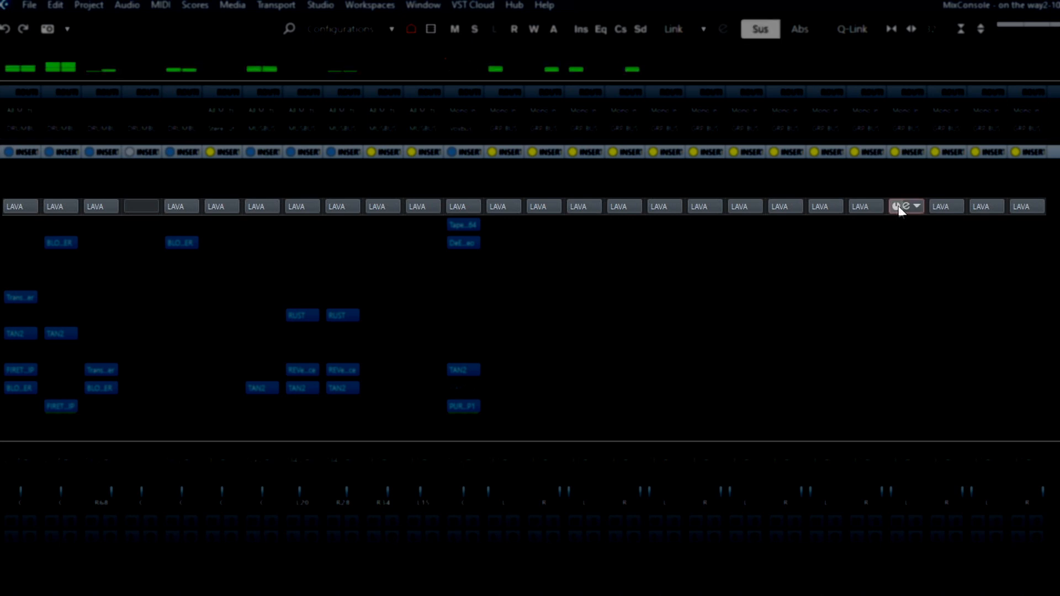
left_click(899, 209, "alt+shift")
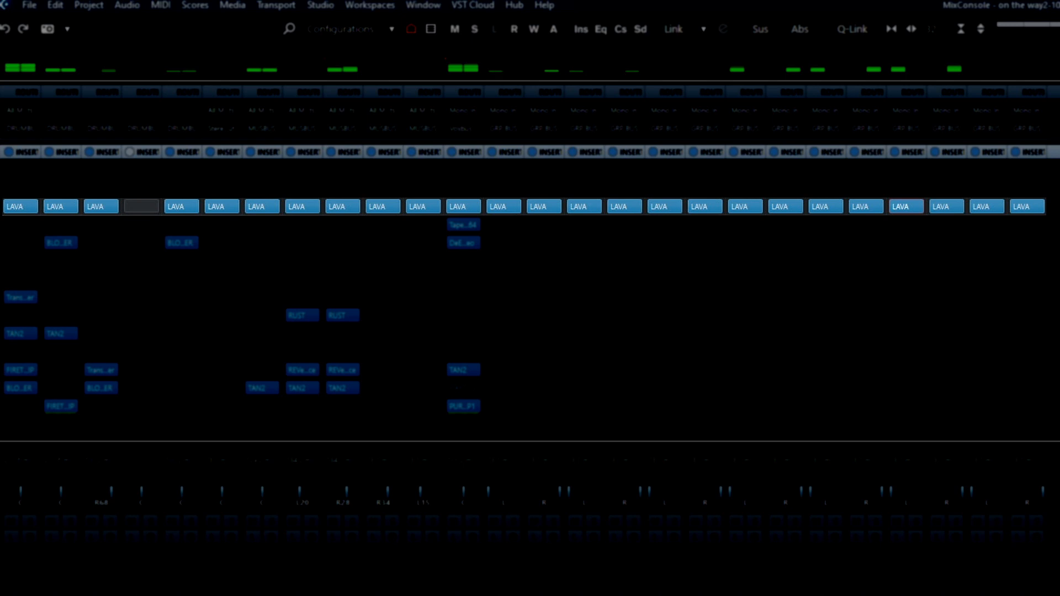
mouse_move(859, 209)
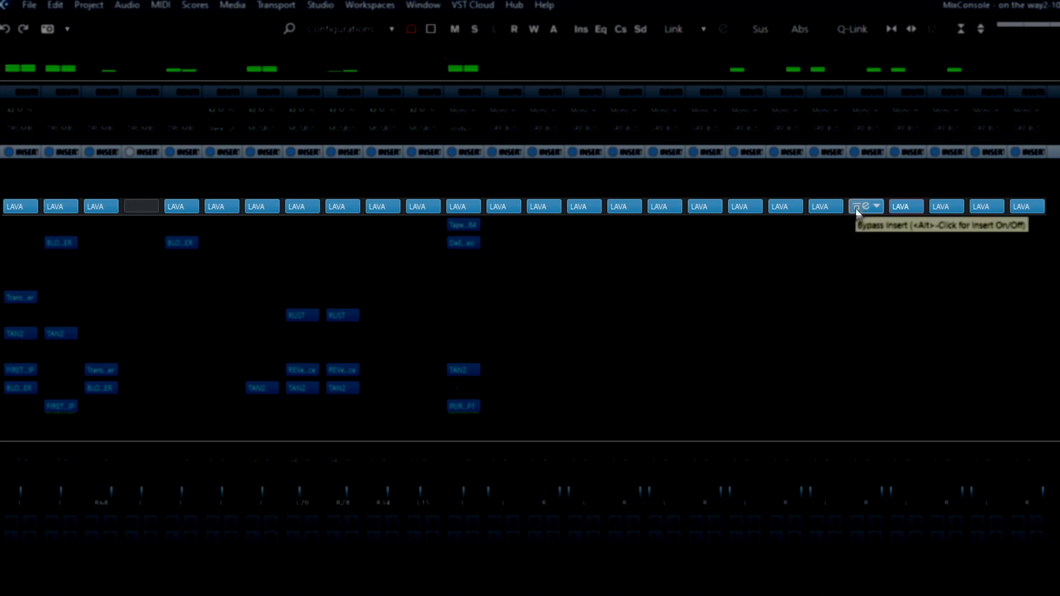
key("alt+shift")
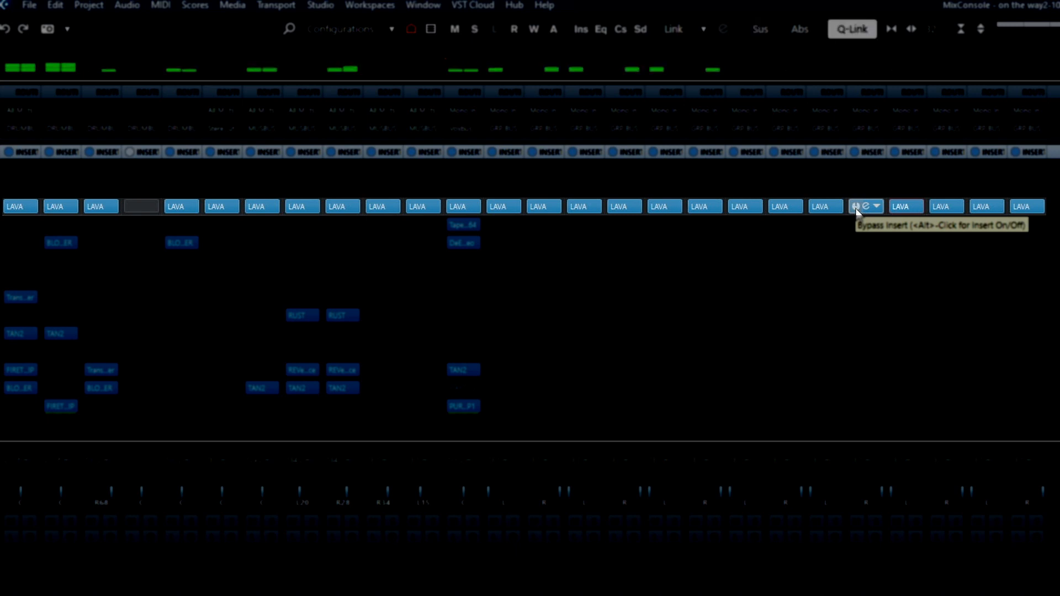
left_click(856, 206, "alt+shift")
key("alt+shift")
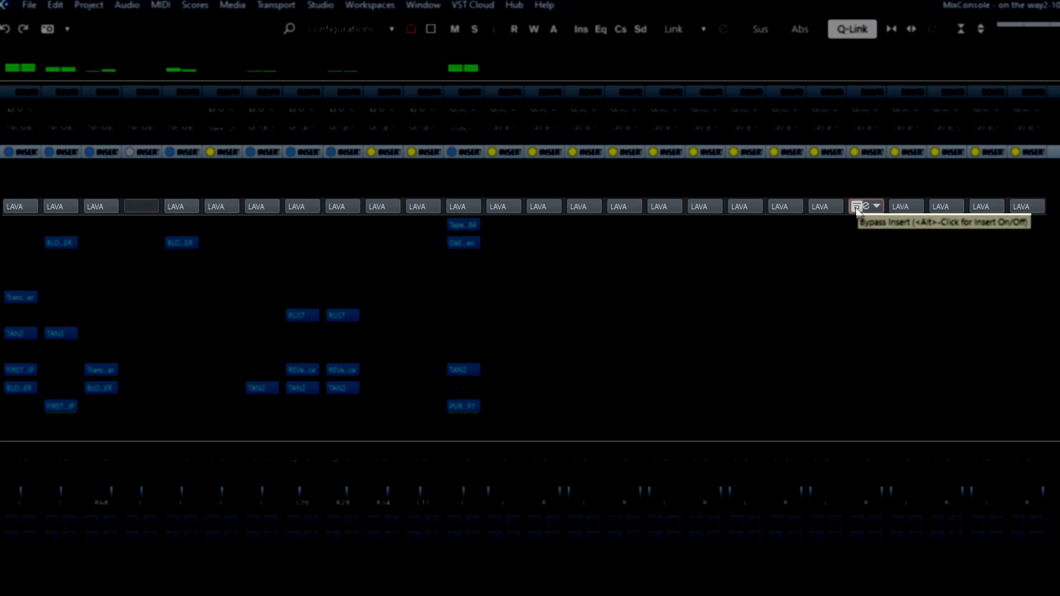
left_click(855, 207, "alt+shift")
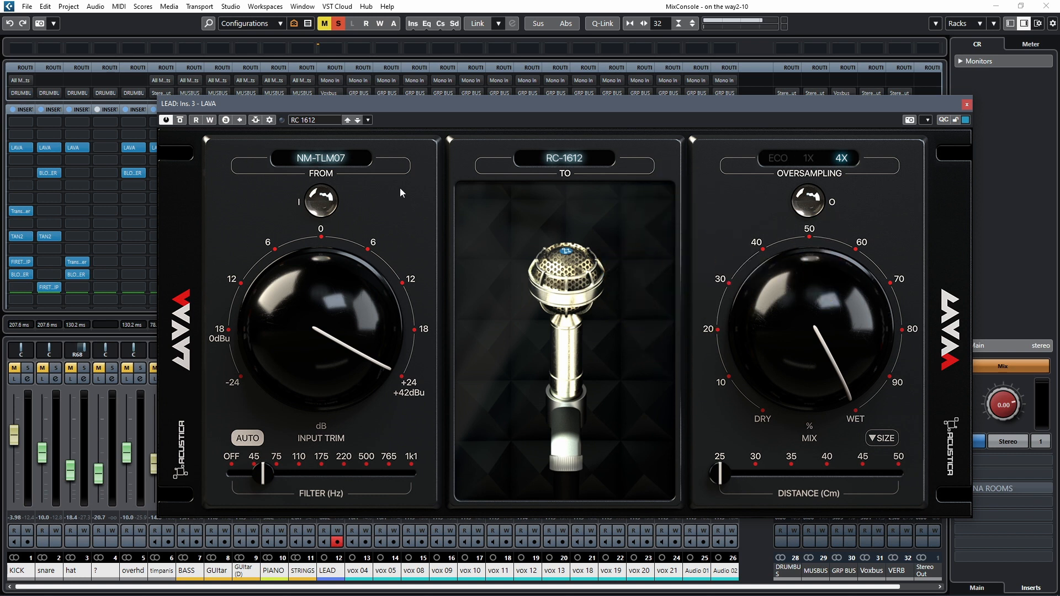
Step: Bypass the LAVA, PURPLE3P1, TAN2, DeEsser Stereo and TapeDelay264 inserts on the LEAD channel
left_click(180, 120)
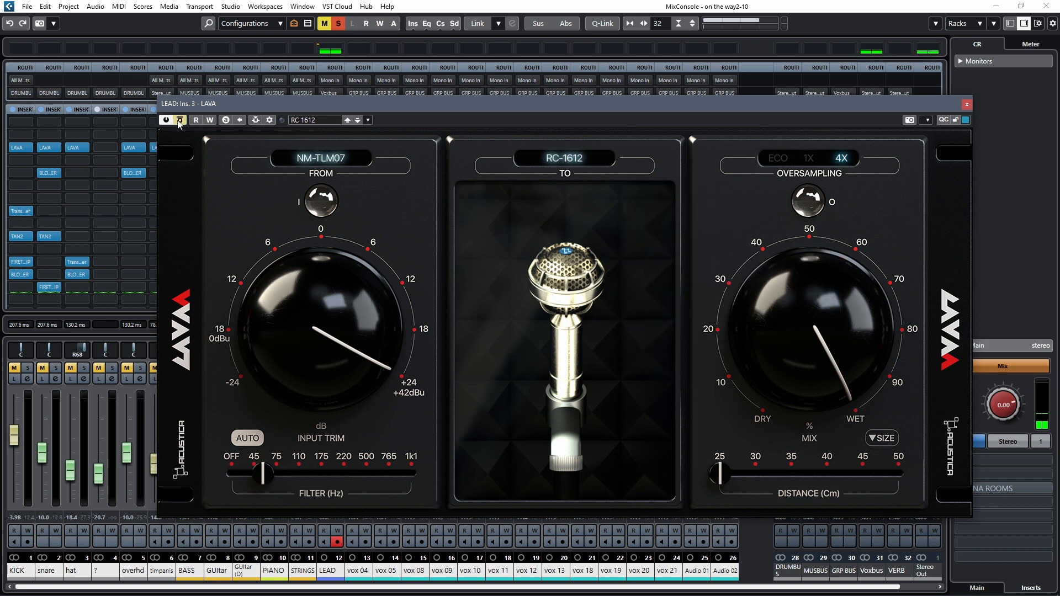
left_click_drag(399, 103, 384, 76)
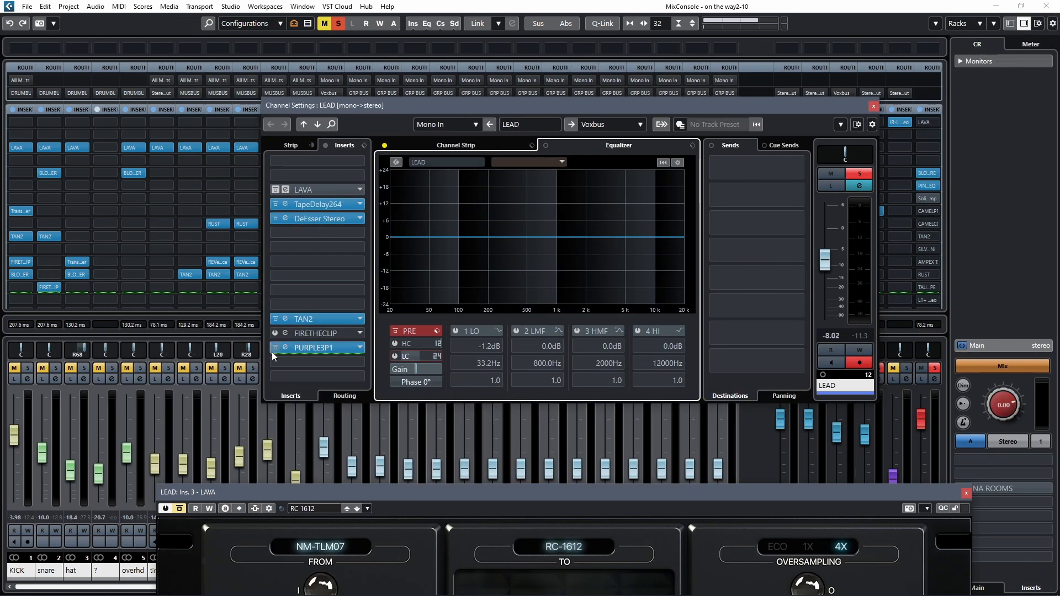
left_click(274, 348)
left_click(275, 319)
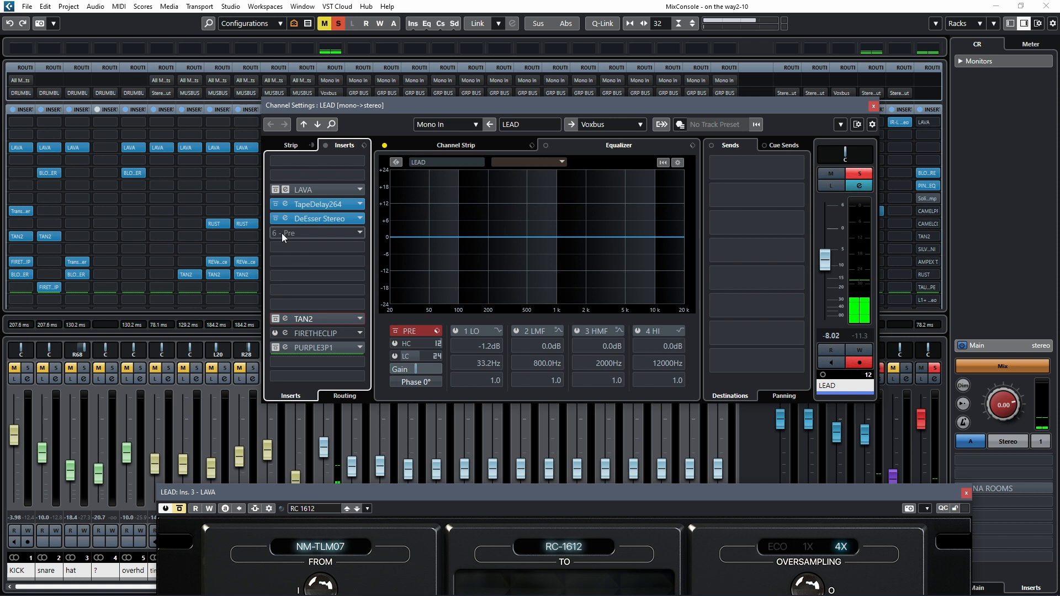
left_click(275, 219)
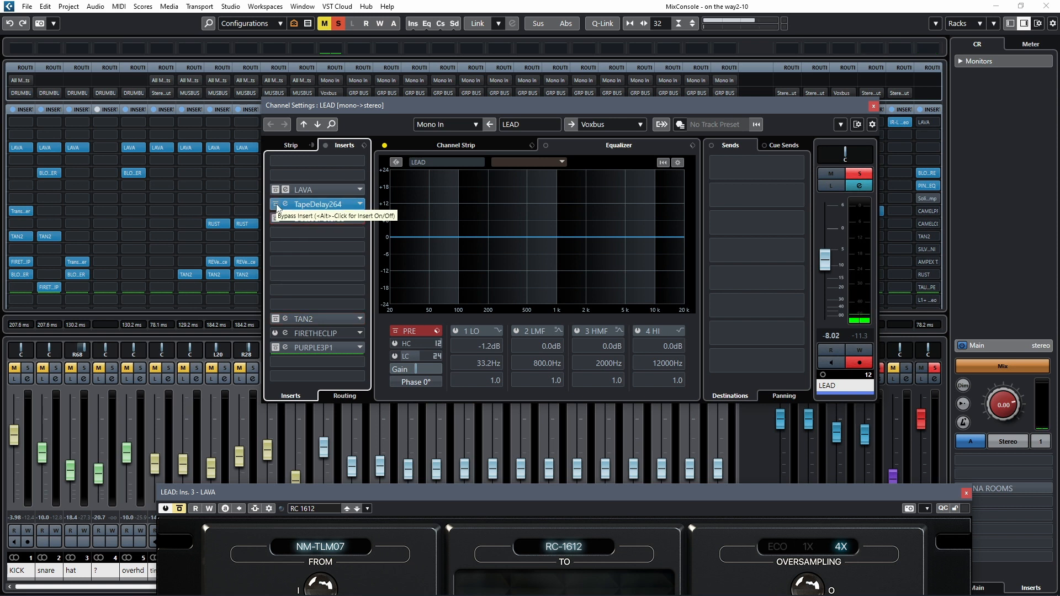
left_click(275, 205)
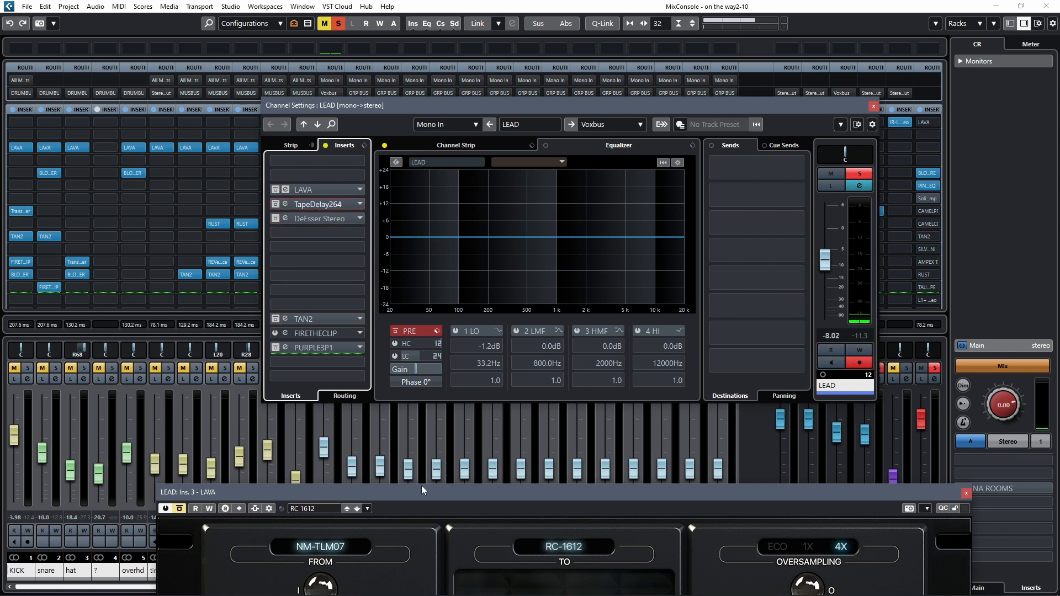
Step: Bring the LEAD channel's LAVA window back into full view and reactivate the plug-in for a before/after comparison
left_click_drag(419, 492, 406, 122)
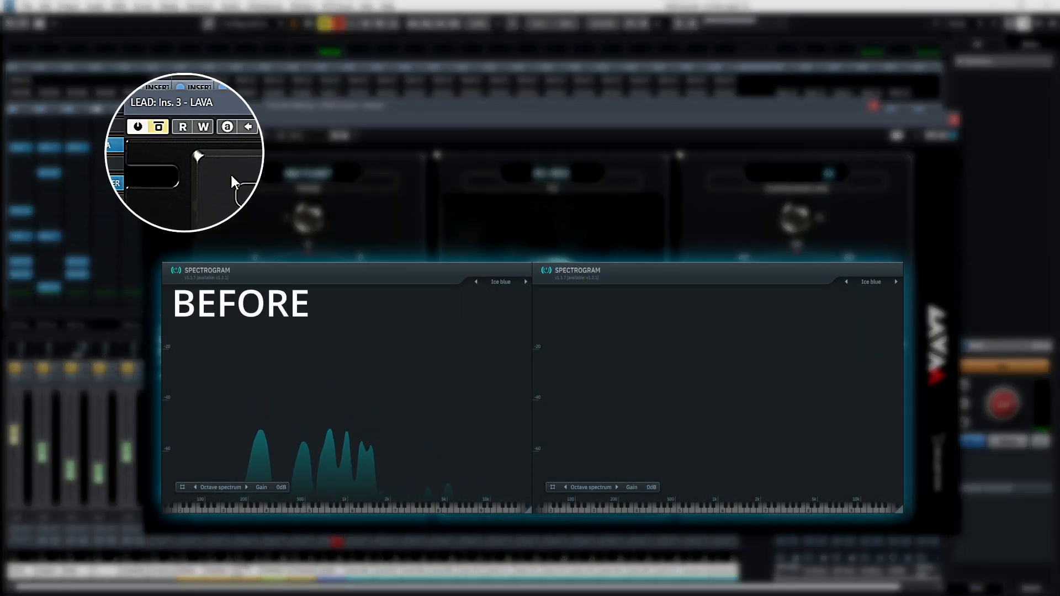
left_click(159, 128)
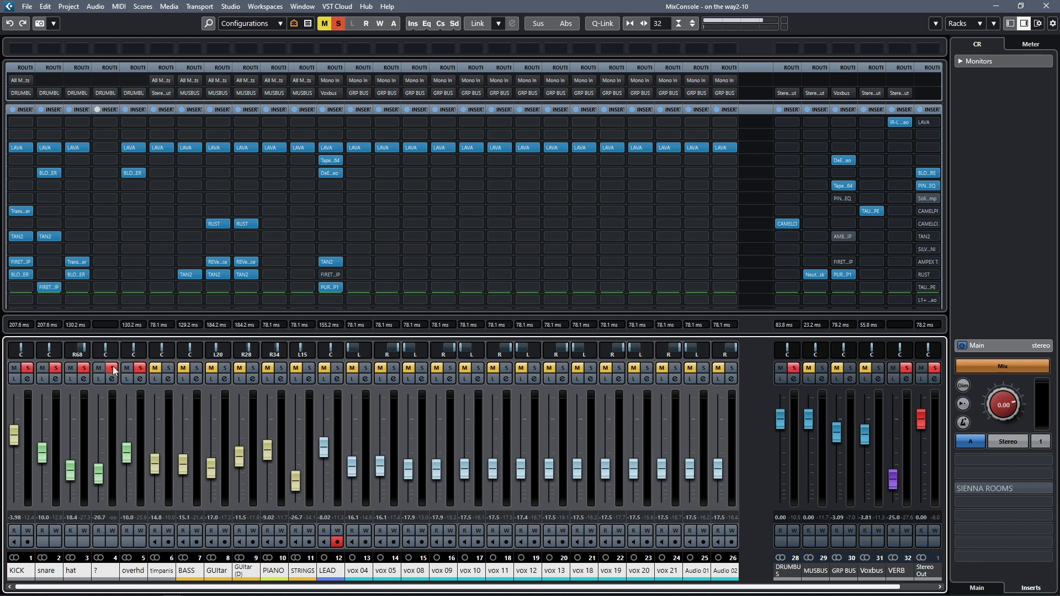
Step: Take the "?" channel out of the drum solo, start playback and take the VERB channel out of solo
left_click(112, 367)
key("space")
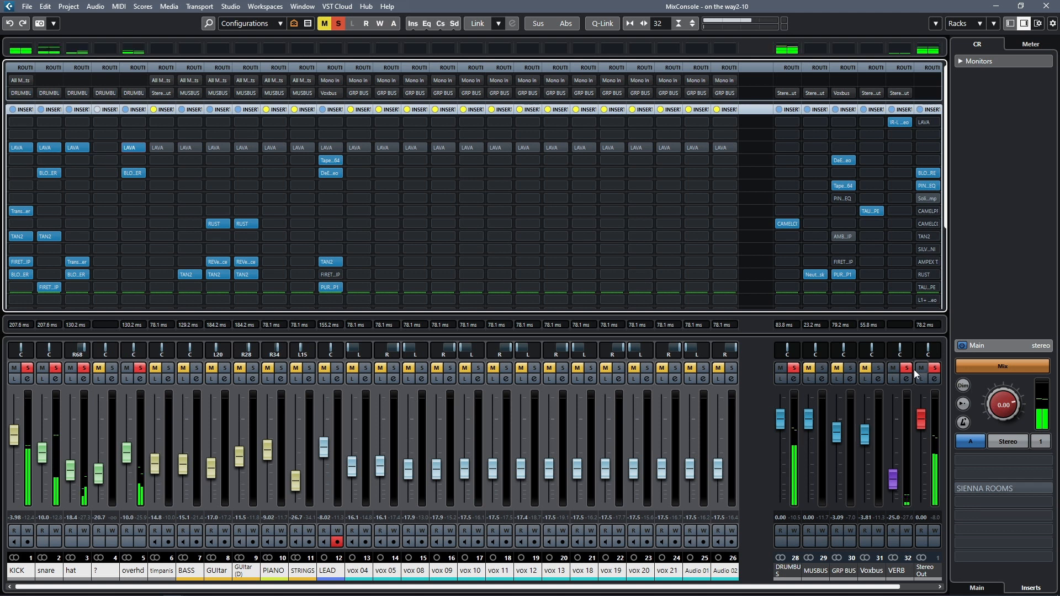
left_click(892, 368)
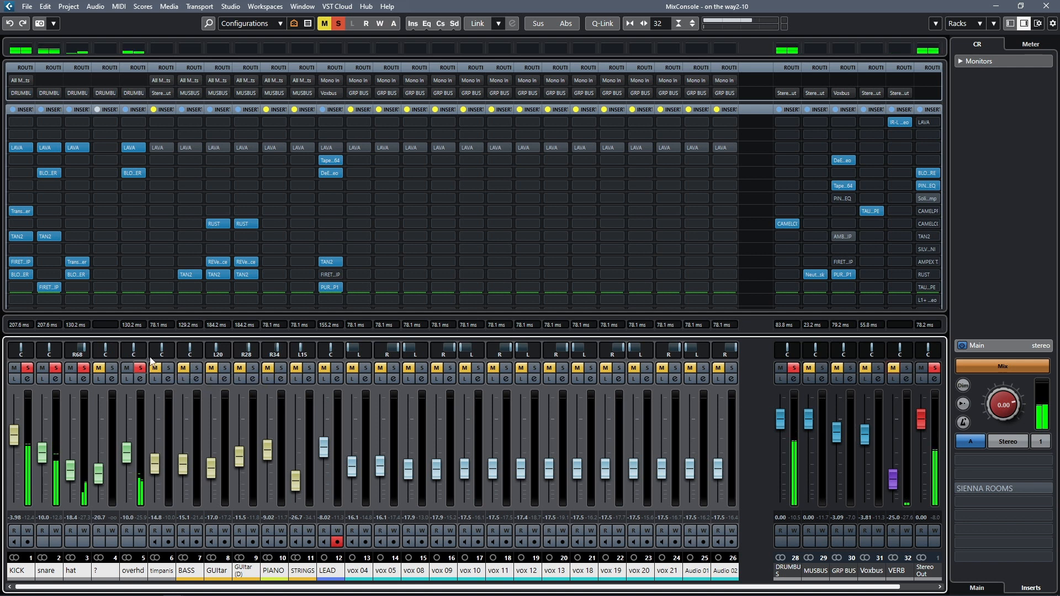
Step: Open the KICK channel's LAVA, bypass and reactivate it to compare the sound, and close its window
left_click(22, 148)
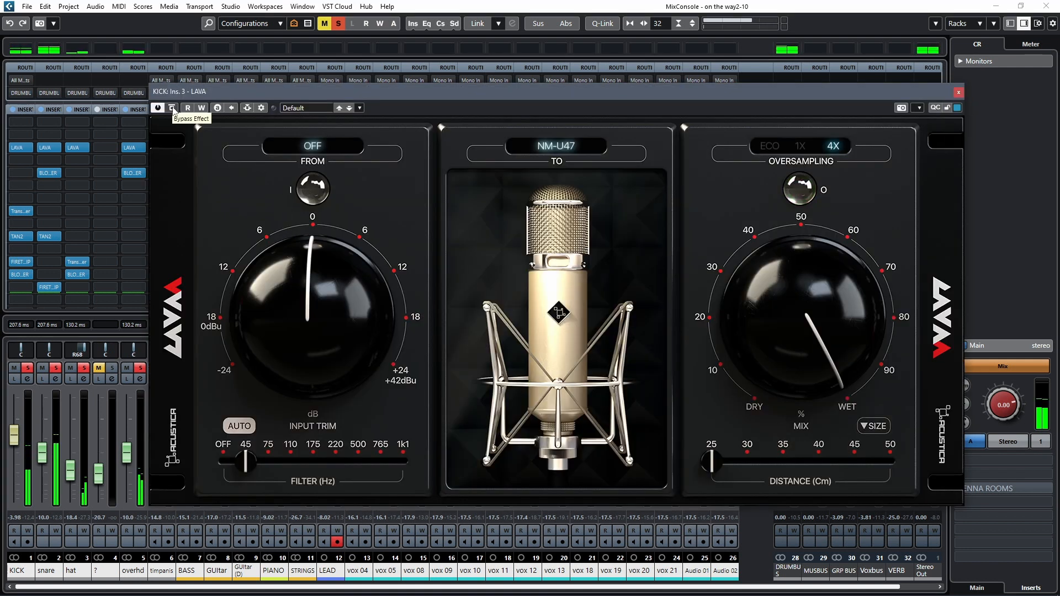
left_click(172, 109)
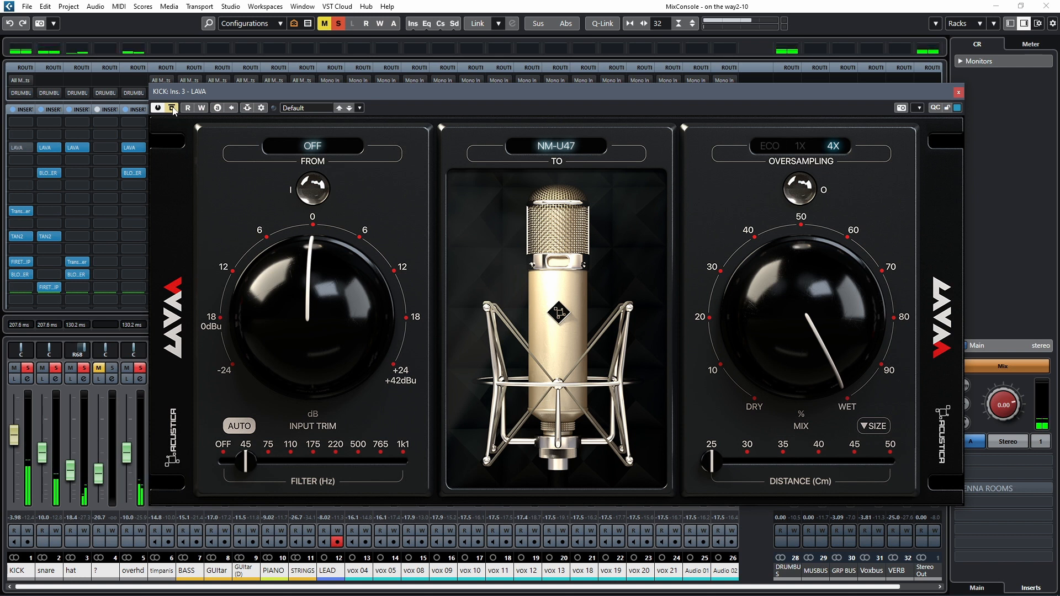
left_click(173, 108)
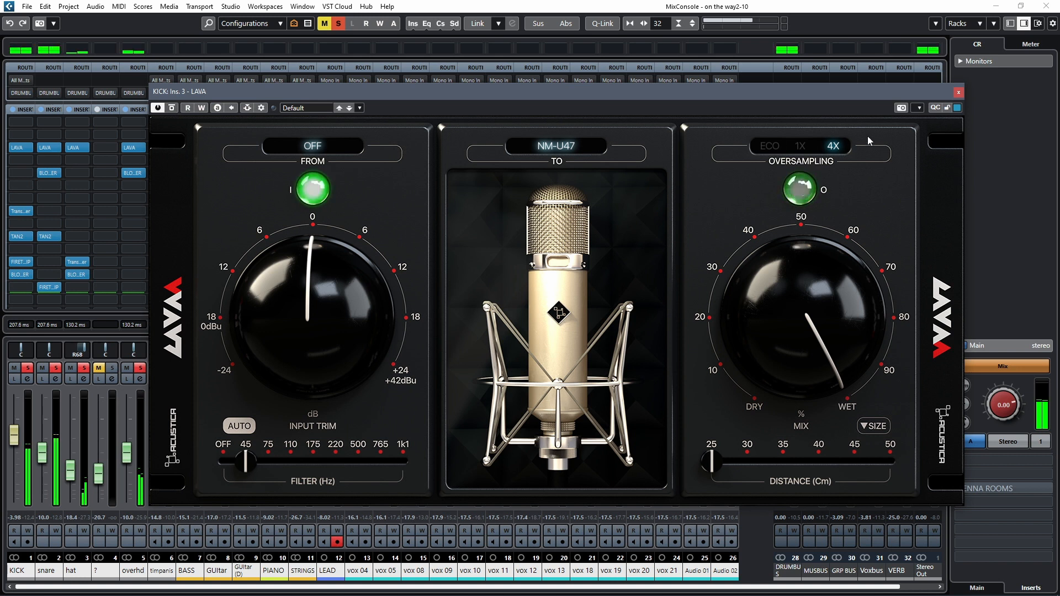
left_click(958, 92)
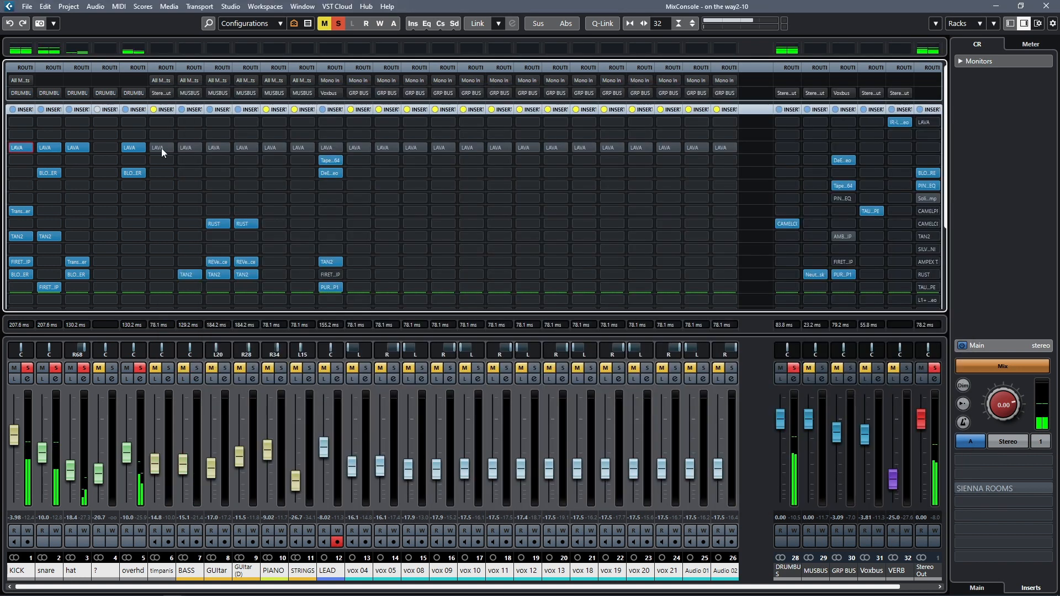
Step: Compare the snare's LAVA with and without bypass, and with the distance at 50 cm and back at 25 cm
left_click(47, 147)
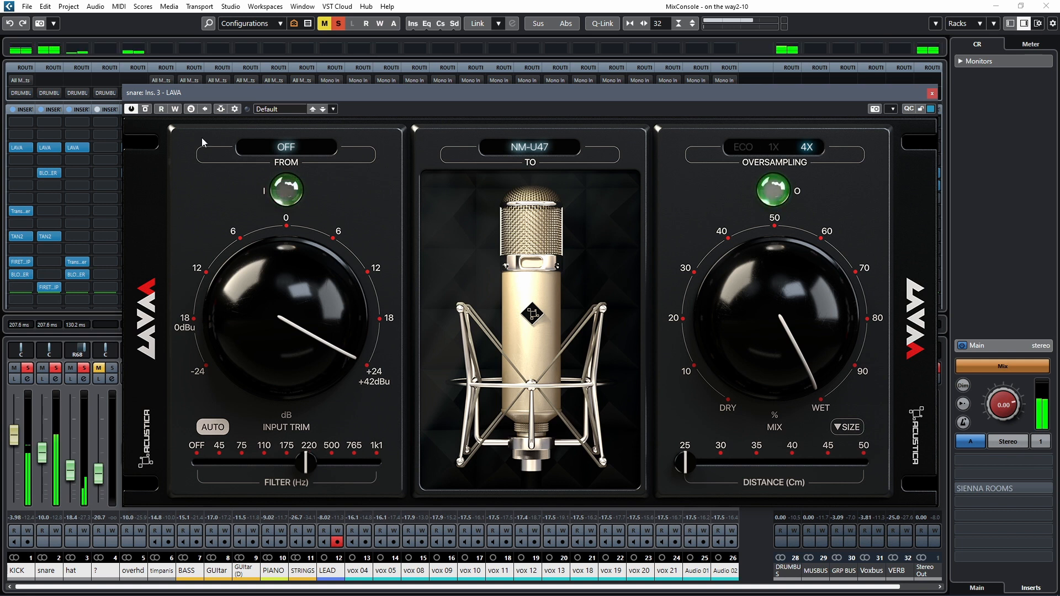
left_click(145, 110)
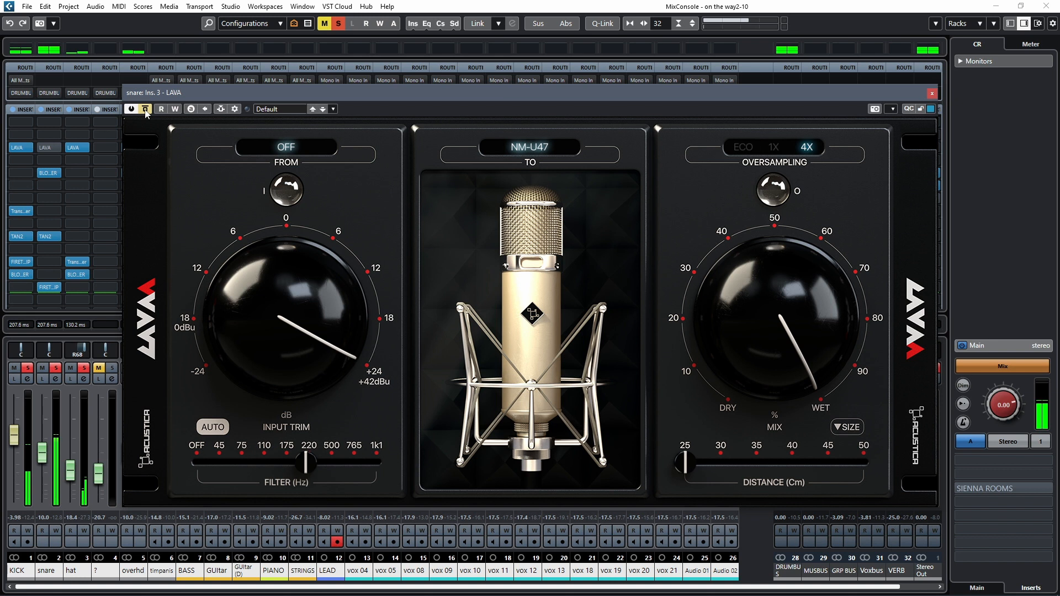
left_click(145, 109)
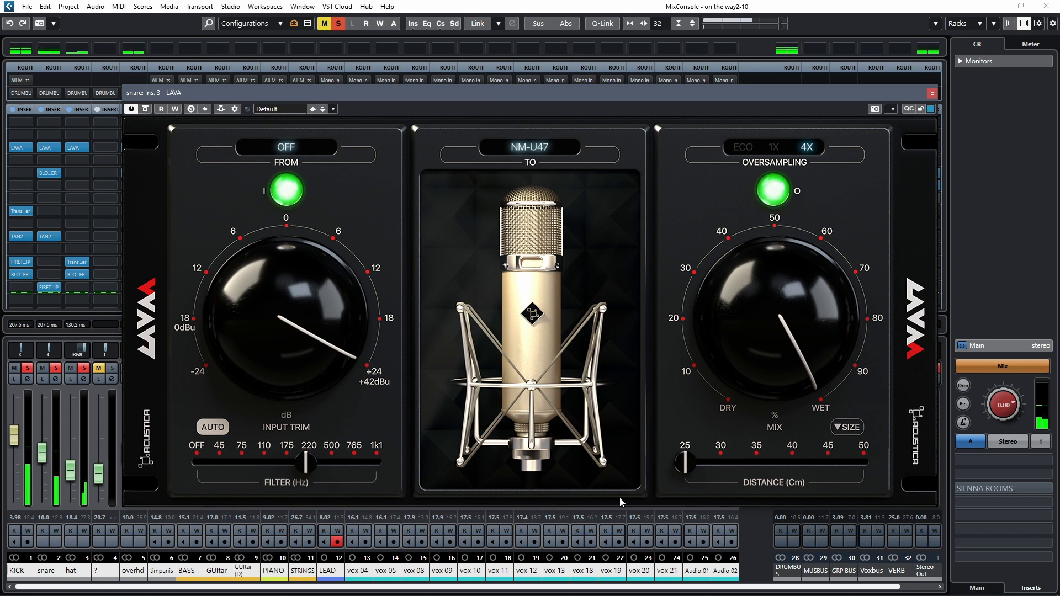
left_click_drag(685, 470, 906, 473)
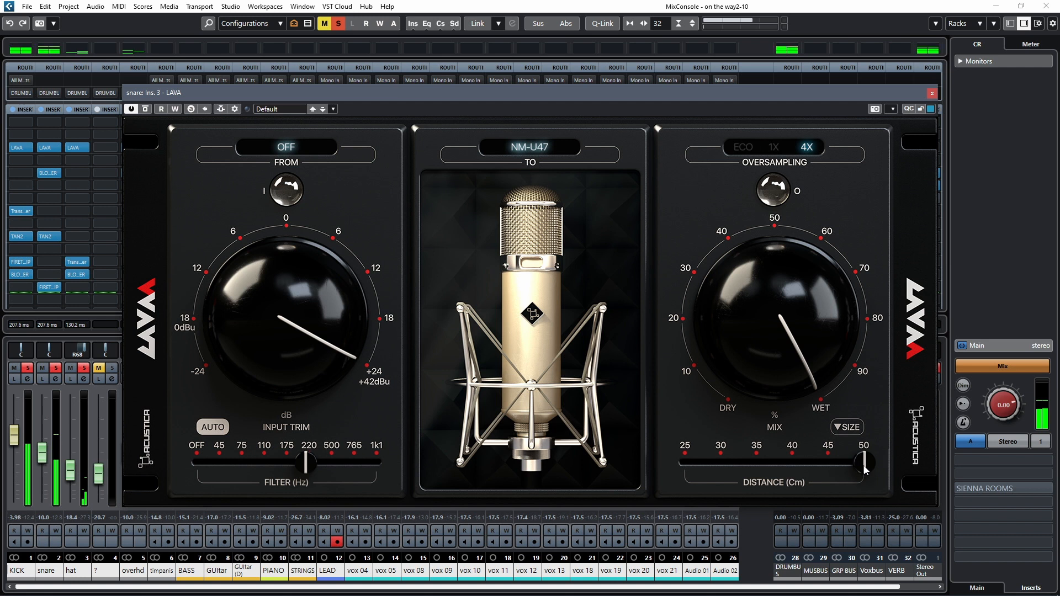
left_click_drag(865, 470, 685, 470)
Step: Compare the KICK channel's LAVA distance at 50 cm and 25 cm, ending at 50 cm
left_click(21, 149)
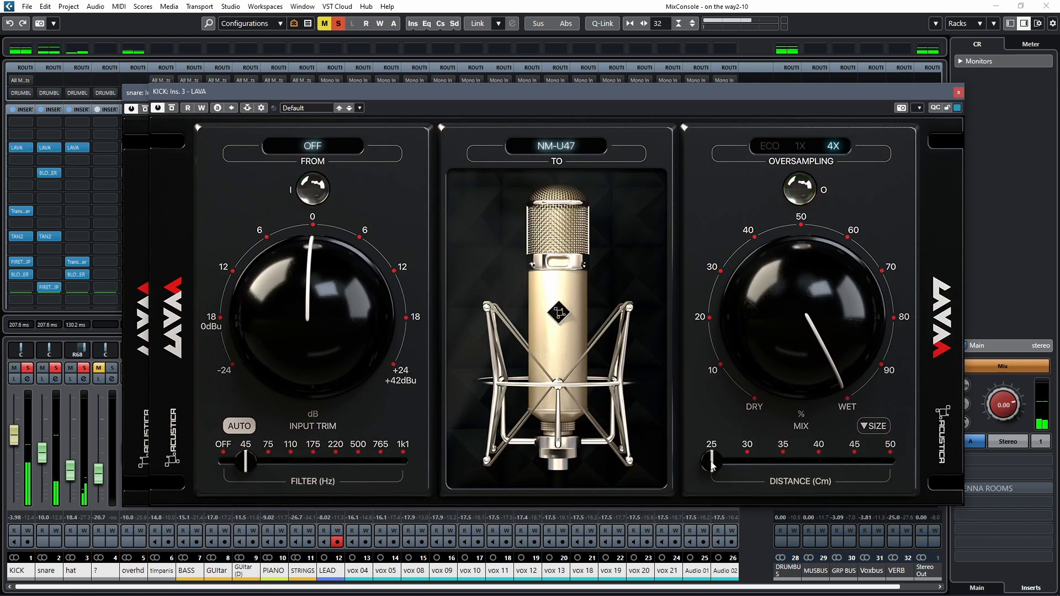
left_click_drag(712, 467, 894, 466)
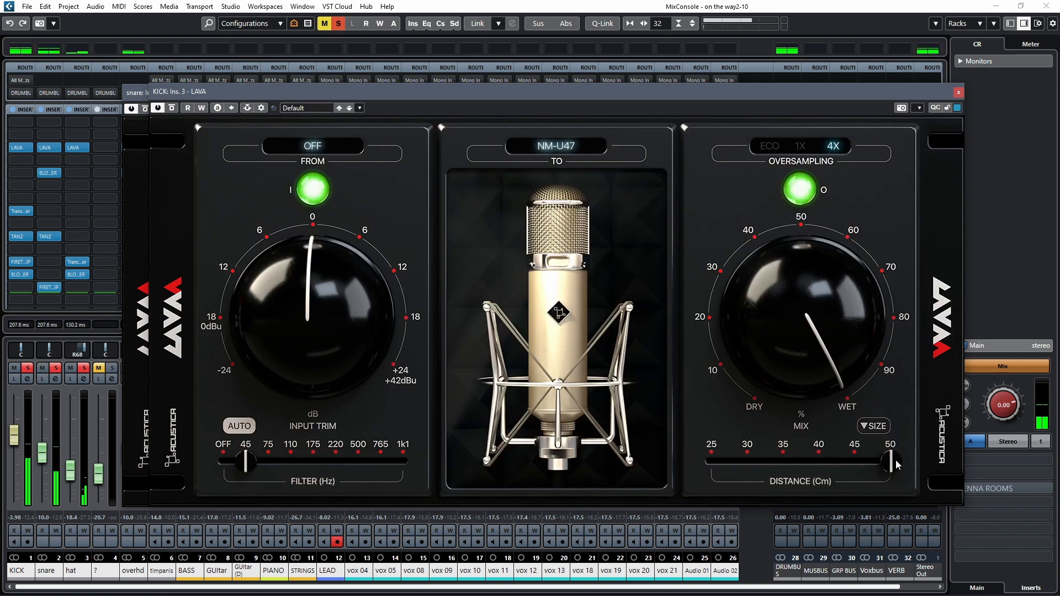
left_click_drag(897, 465, 720, 472)
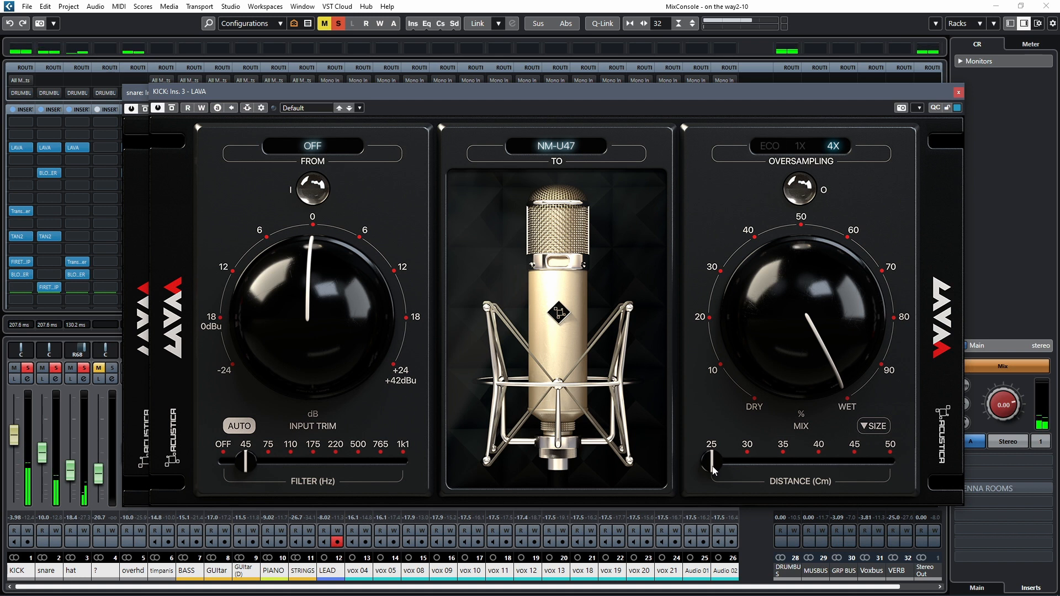
left_click_drag(713, 468, 896, 465)
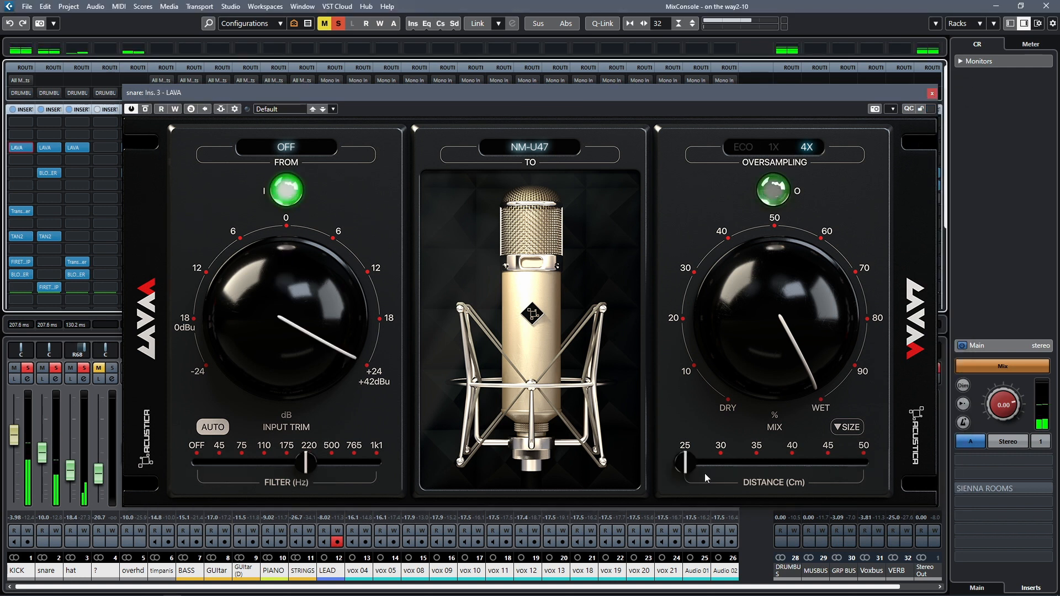
Step: Set the snare's LAVA distance to 50 cm and close its window
left_click_drag(684, 462, 869, 469)
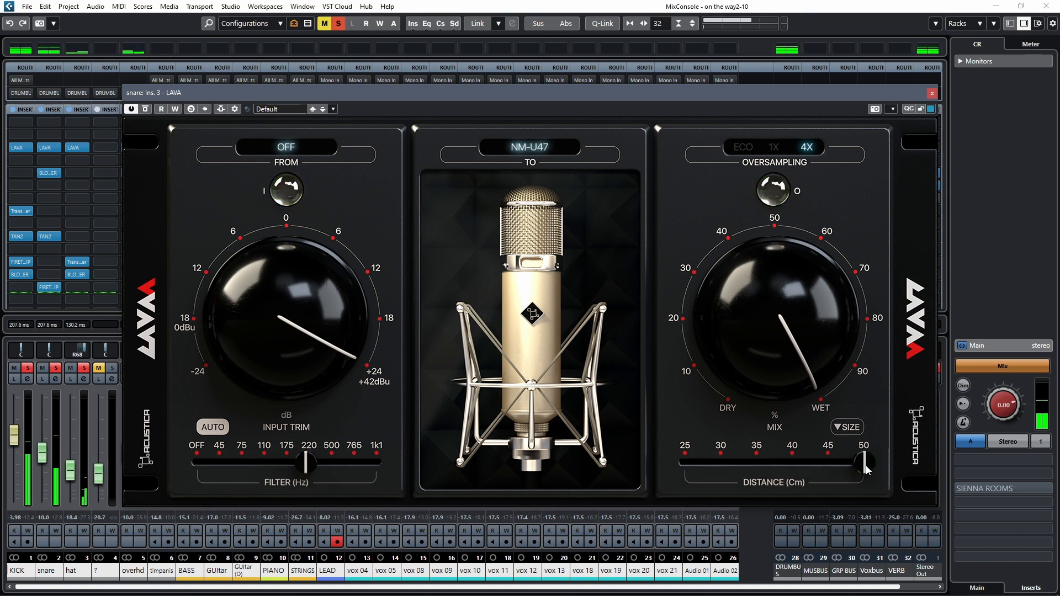
left_click_drag(866, 469, 1008, 461)
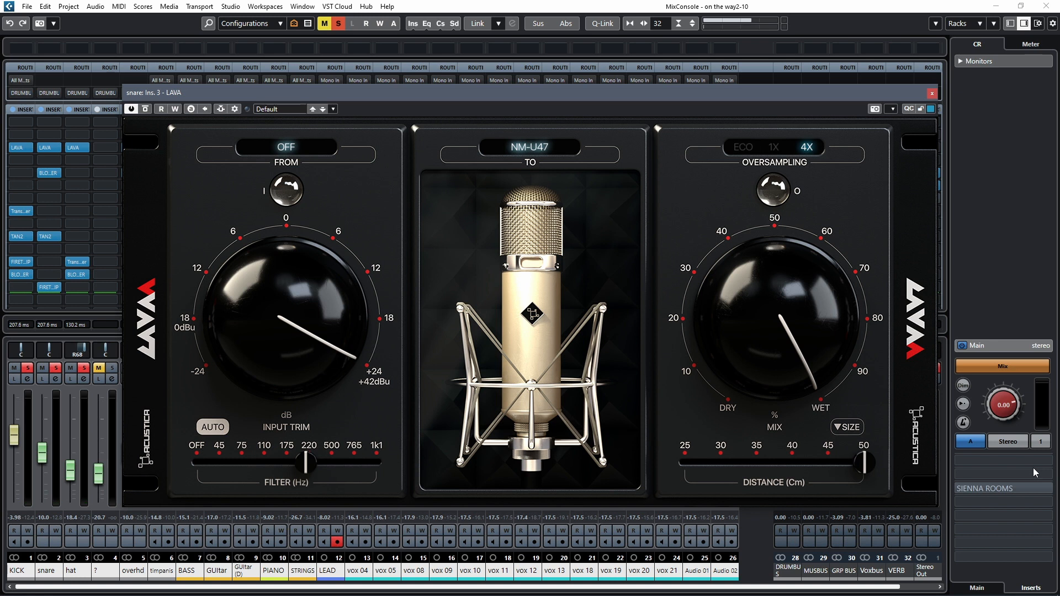
left_click(932, 94)
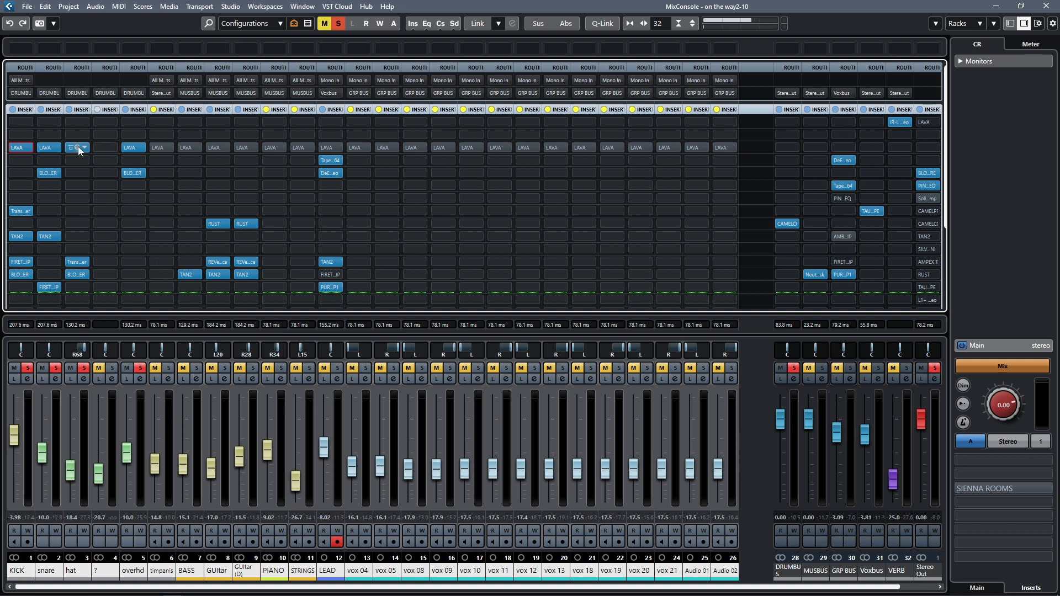
Step: Activate LAVA on the GUItar channel, bypass it on the drum channels, and solo GUItar
left_click(209, 148)
left_click(14, 148)
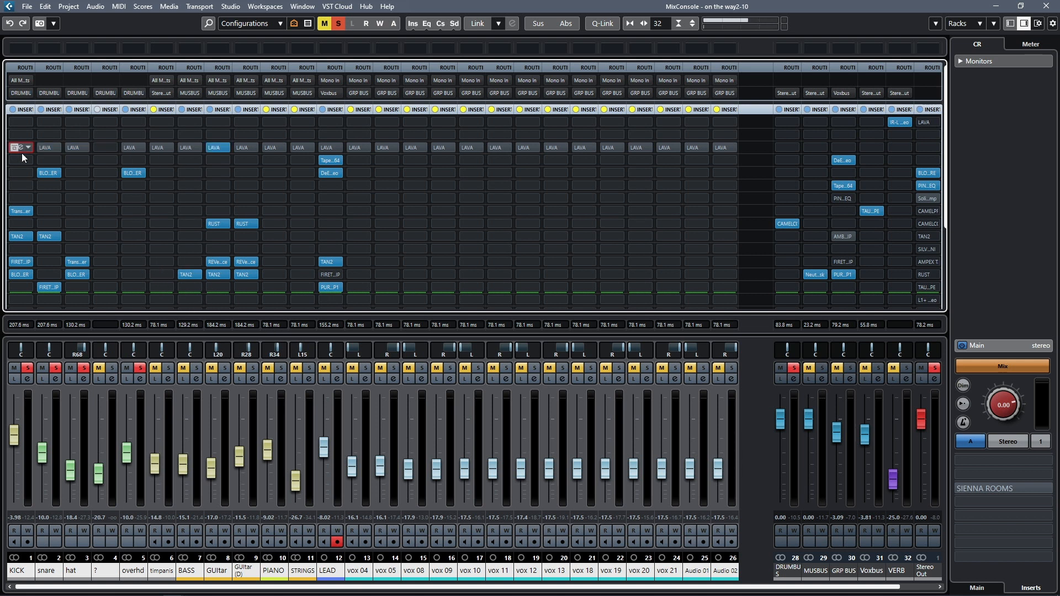
left_click(224, 368, "ctrl")
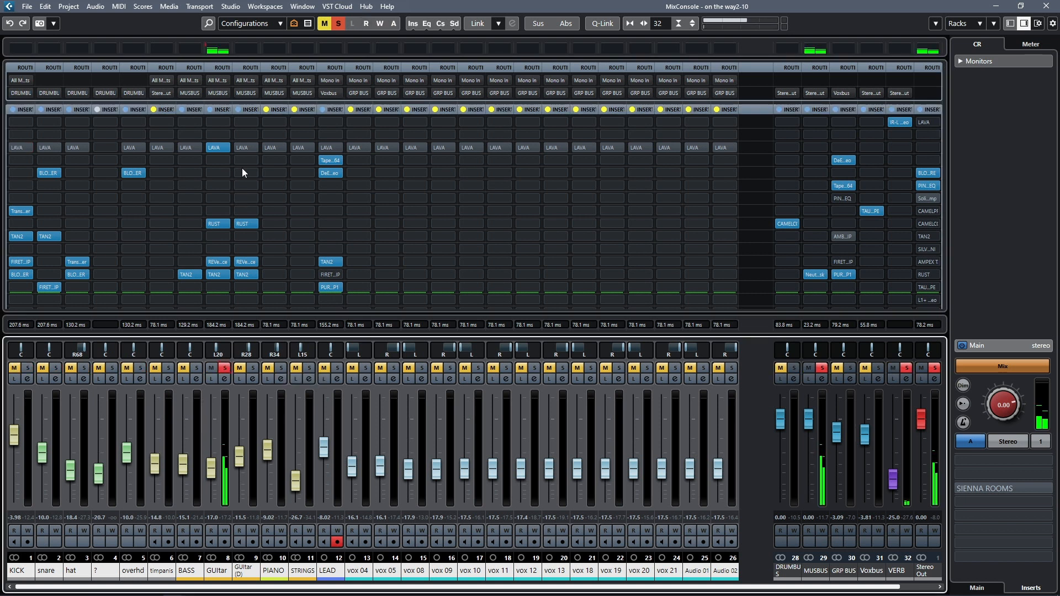
Step: Open the GUItar channel's LAVA and bypass and reactivate it twice to compare the sound, ending with it active
left_click(217, 147)
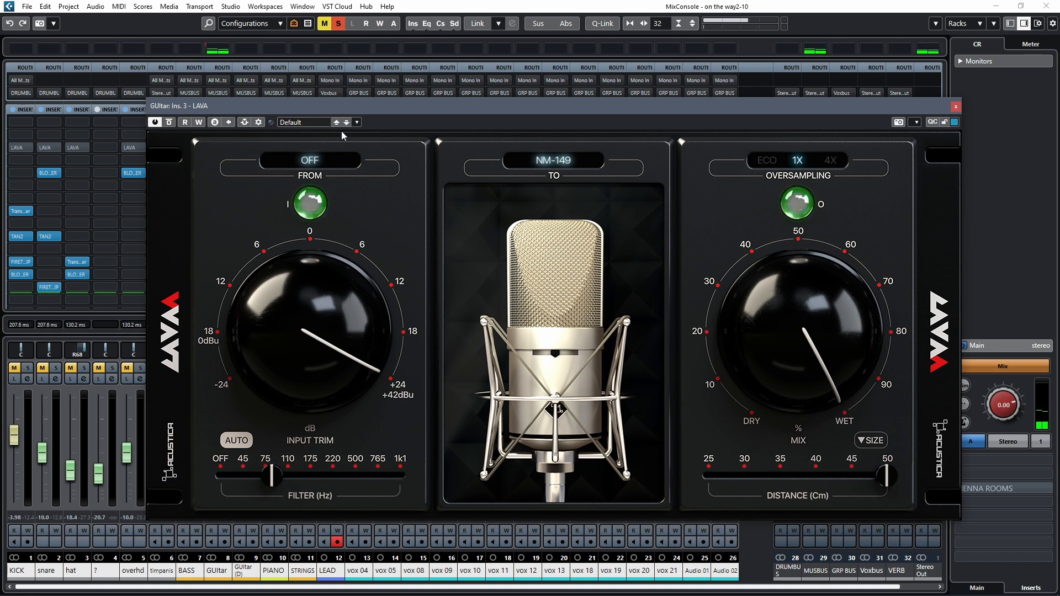
left_click(169, 123)
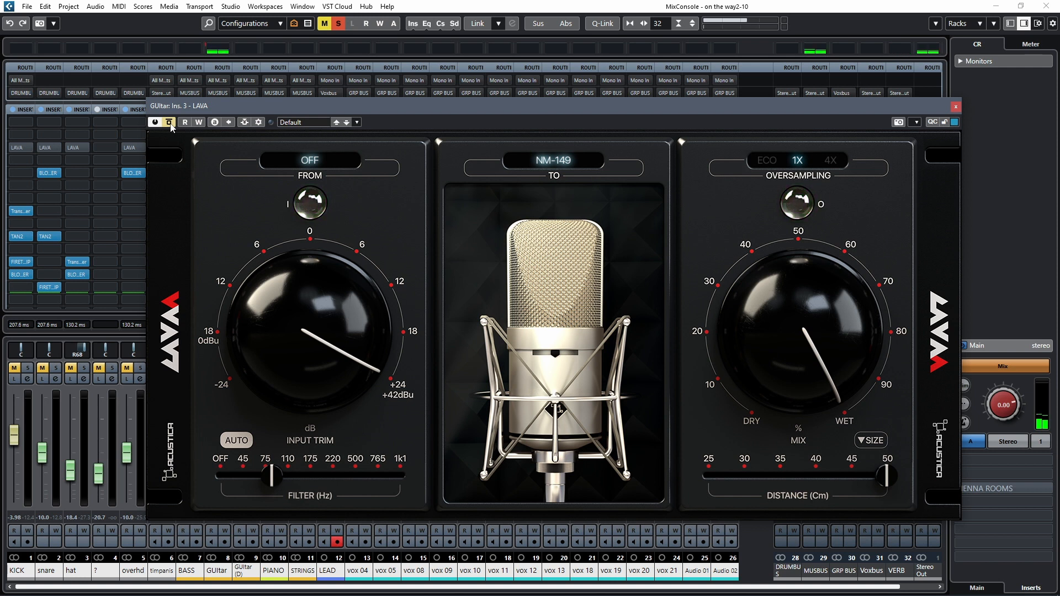
left_click(170, 123)
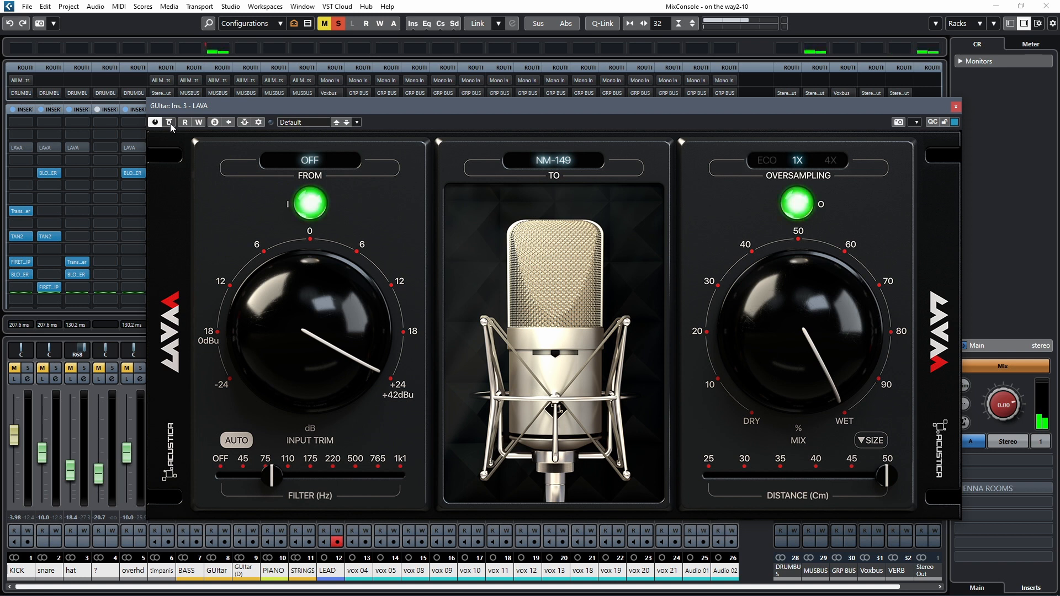
left_click(169, 122)
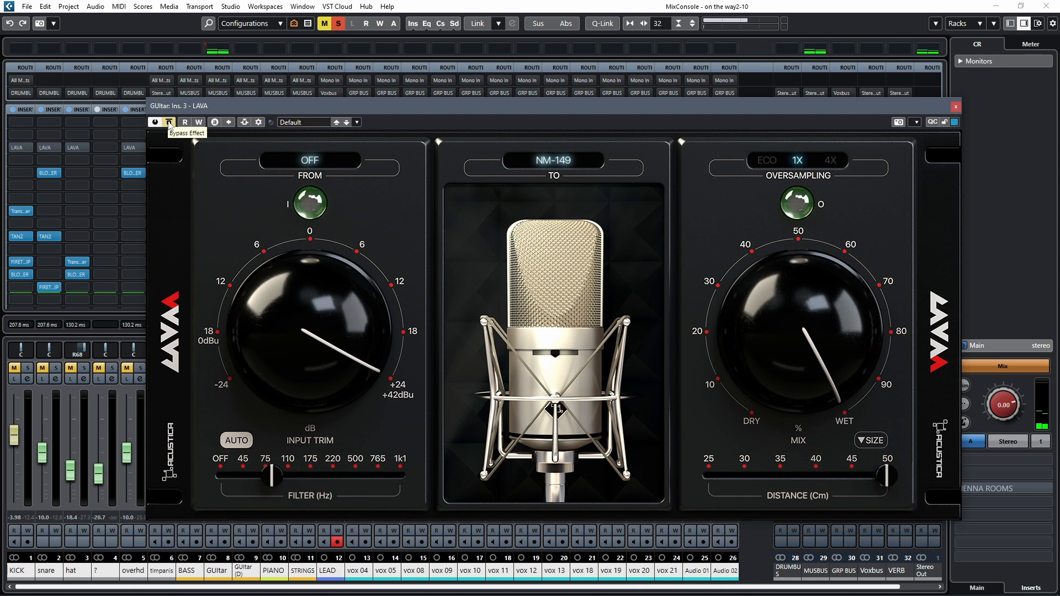
left_click(169, 123)
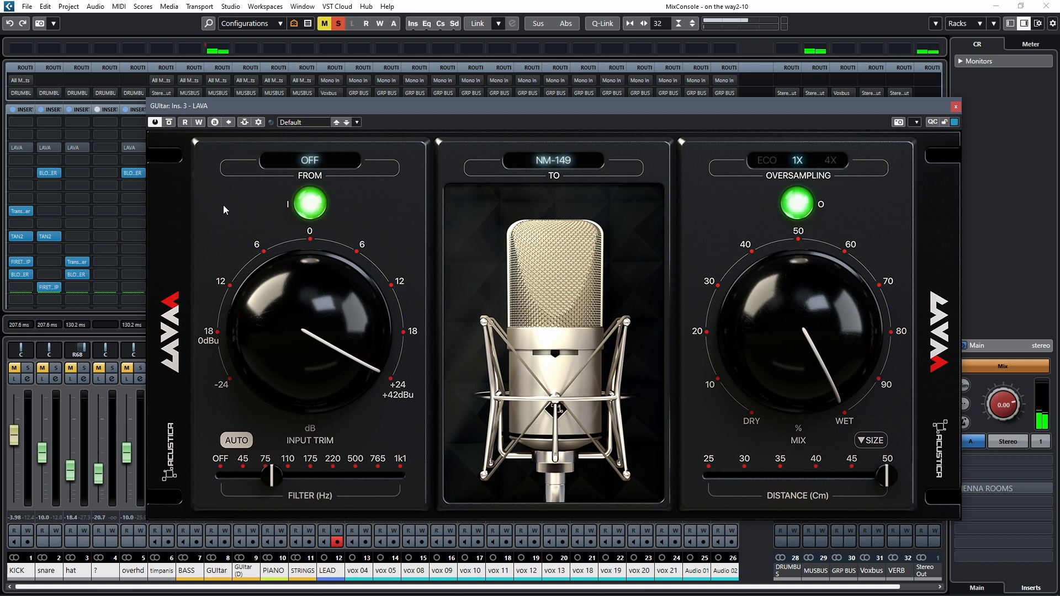
Step: Compare the GUItar channel's LAVA distance at 25 cm and back at 50 cm
left_click_drag(886, 476, 664, 488)
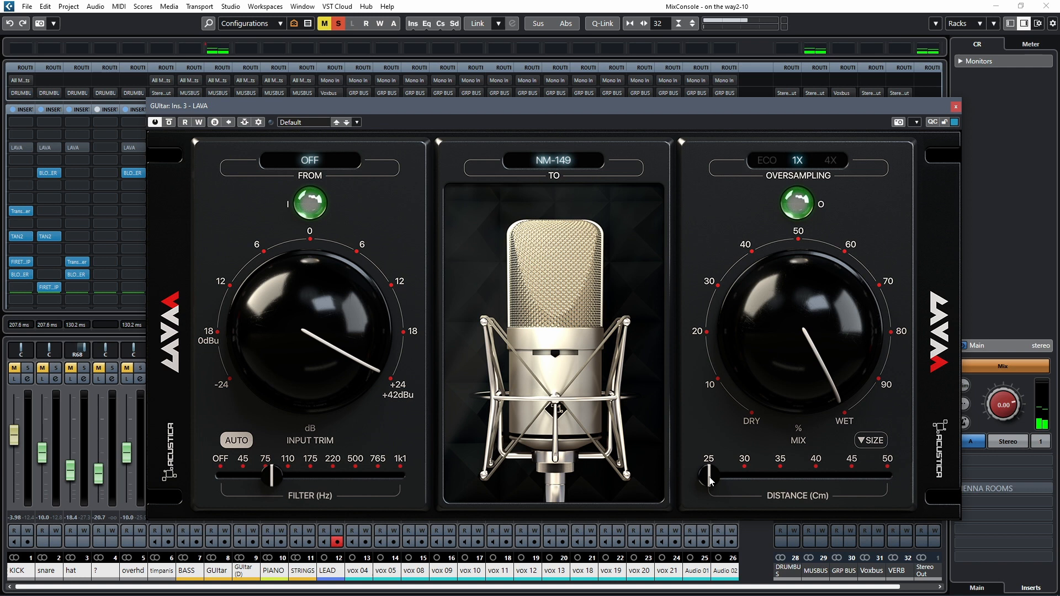
left_click_drag(712, 476, 942, 498)
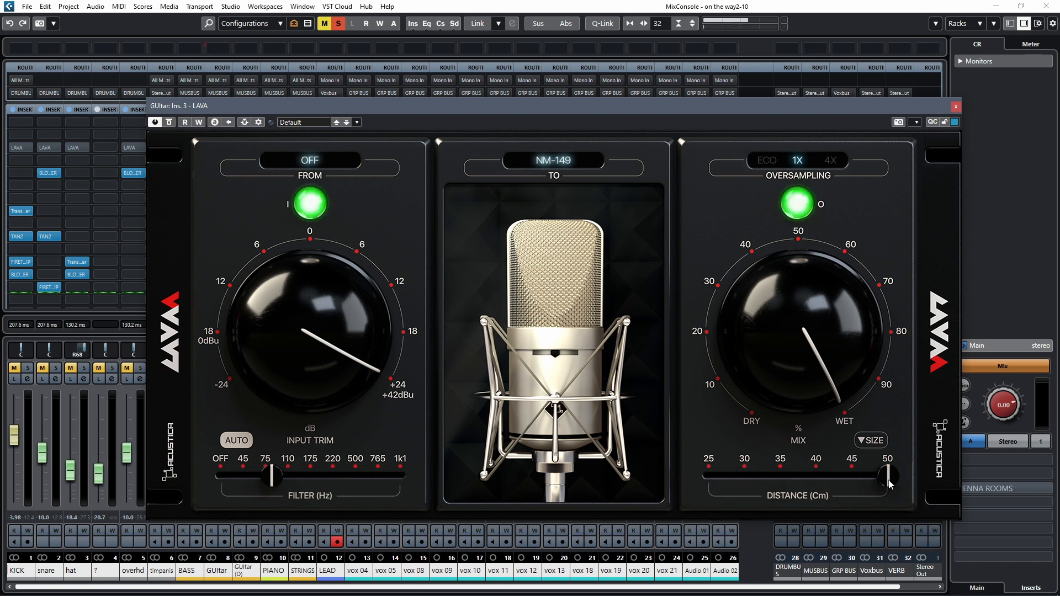
mouse_move(888, 477)
left_mouse_down()
mouse_move(612, 468)
mouse_move(976, 498)
mouse_move(899, 486)
left_mouse_up()
Step: Compare the GUItar LAVA's input trim at its minimum and back at +24 dB, and close the window
left_click_drag(381, 364, 290, 431)
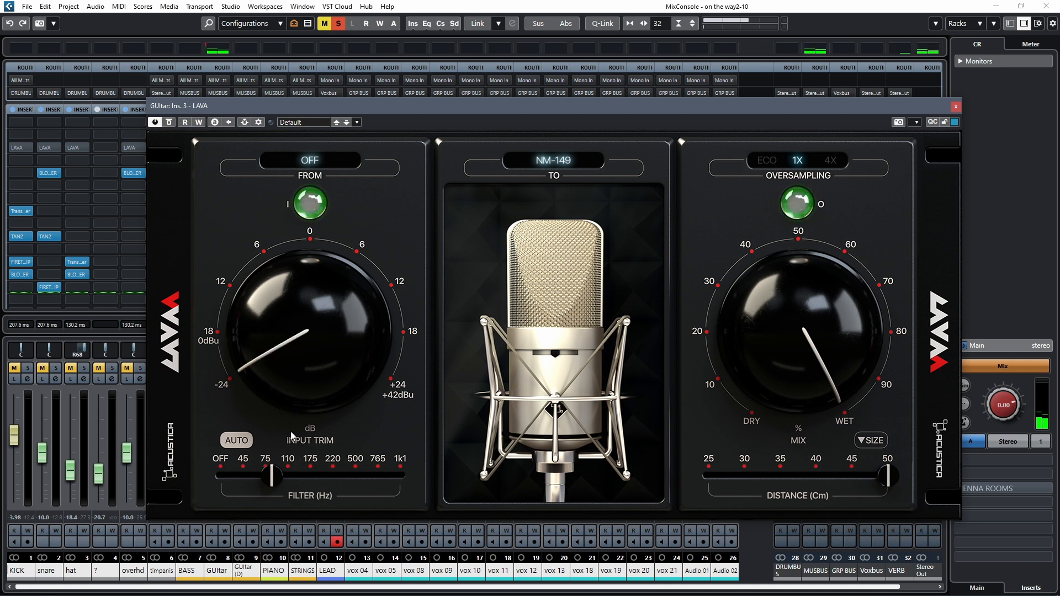
left_click_drag(307, 376, 348, 303)
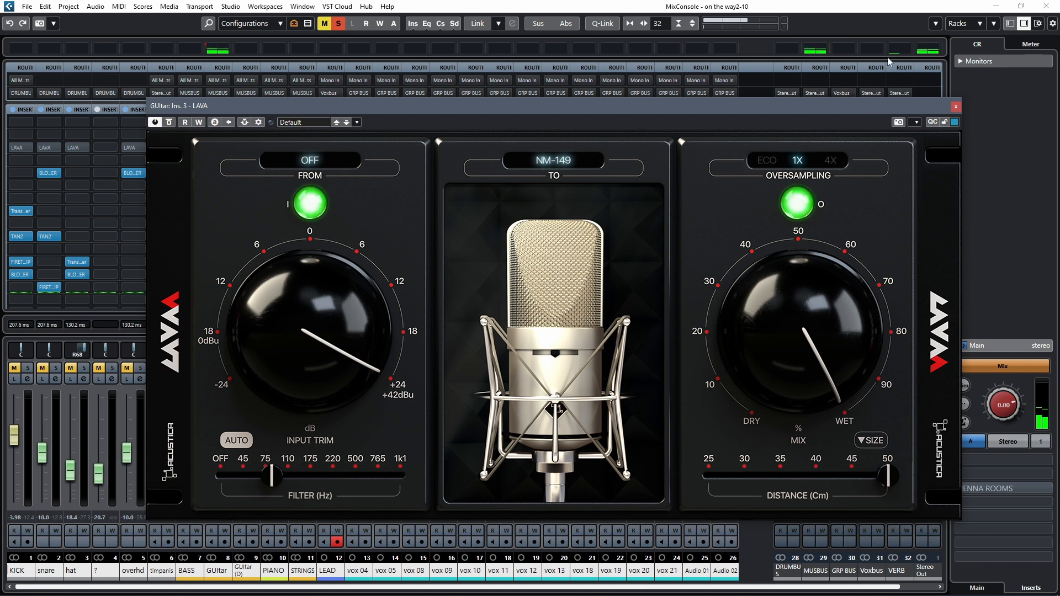
left_click(955, 107)
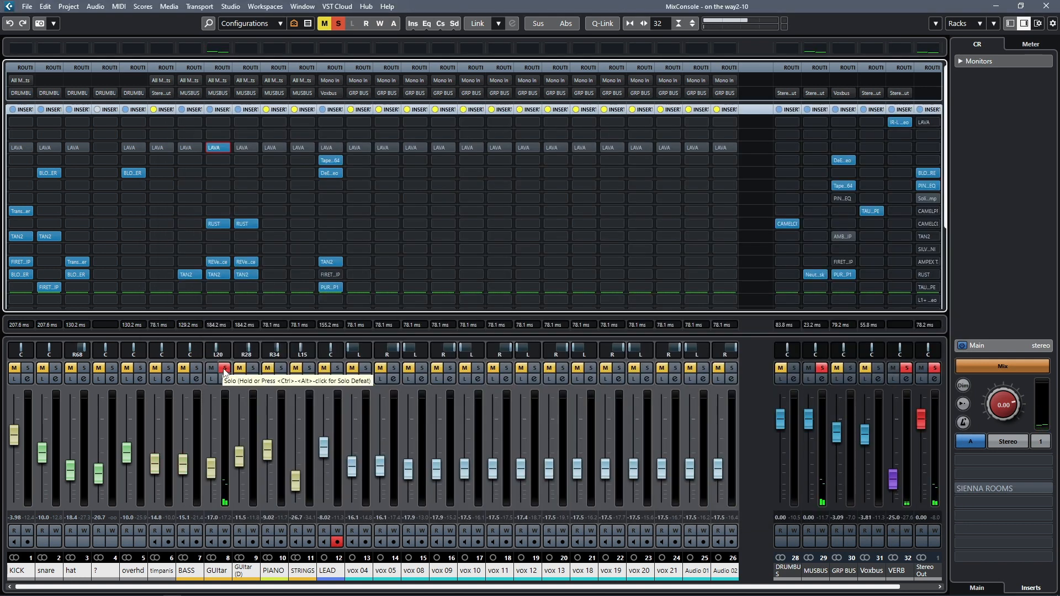
Step: Switch the solo from GUItar to BASS and open the BASS channel's LAVA
left_click(224, 369)
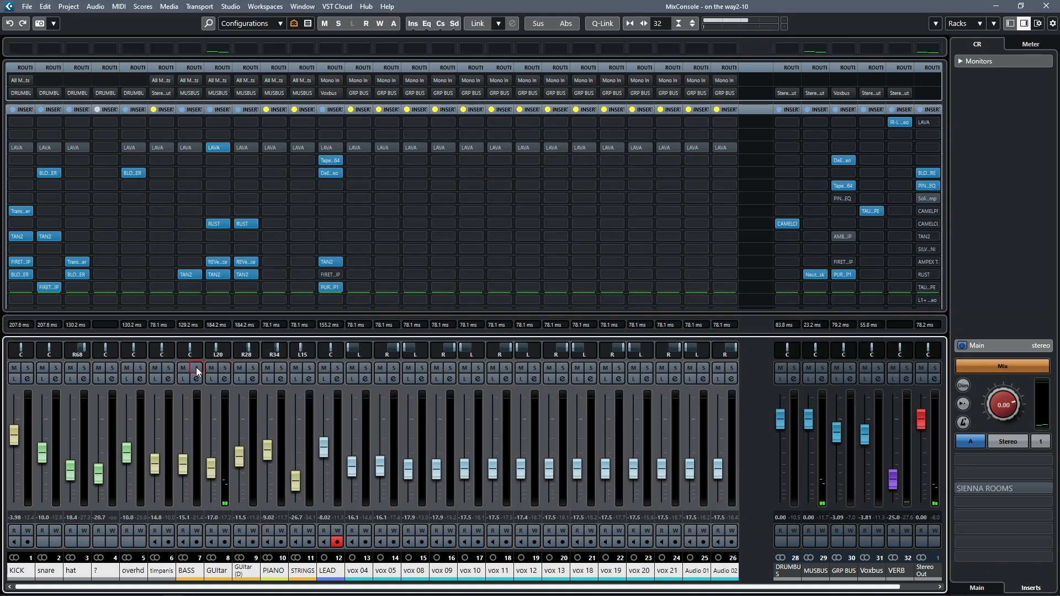
left_click(197, 368)
left_click(218, 148)
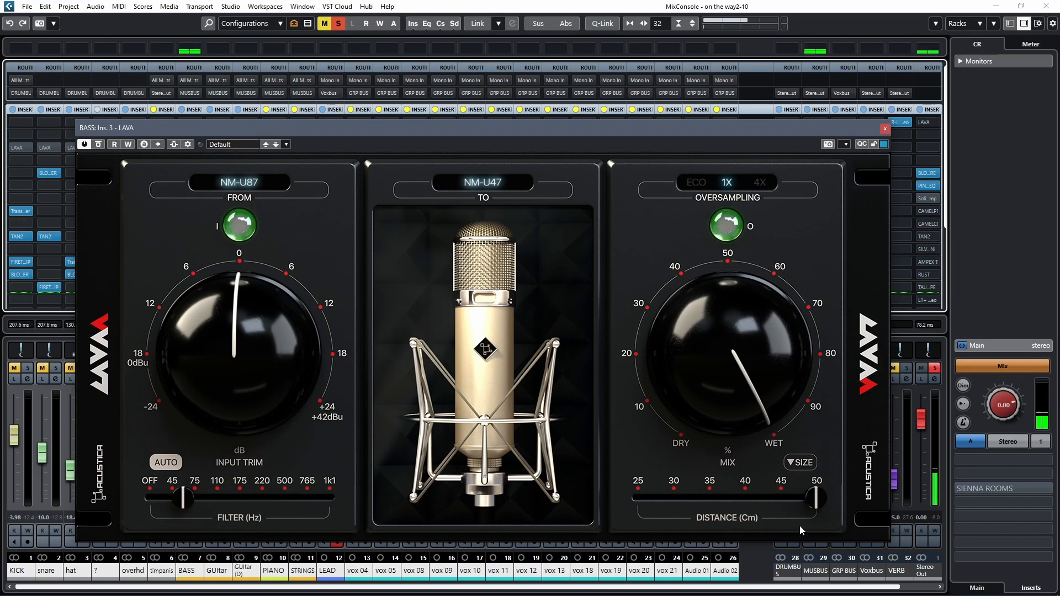
Step: Compare the BASS channel's LAVA distance at 25 cm and 50 cm, ending at 50 cm, and raise its input trim to +24 dB
left_click_drag(816, 499, 375, 535)
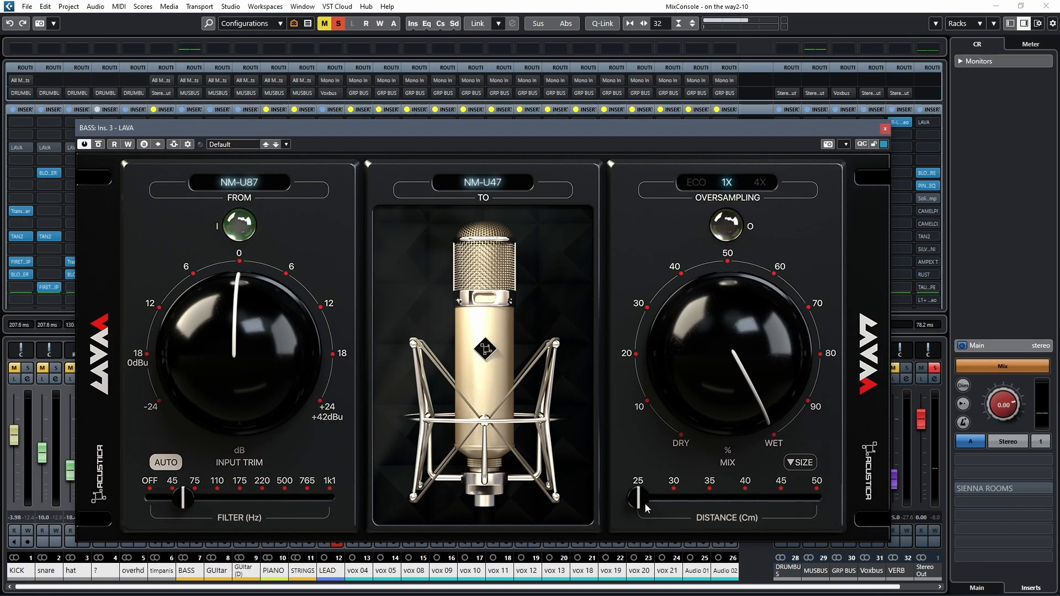
left_click_drag(638, 505, 908, 530)
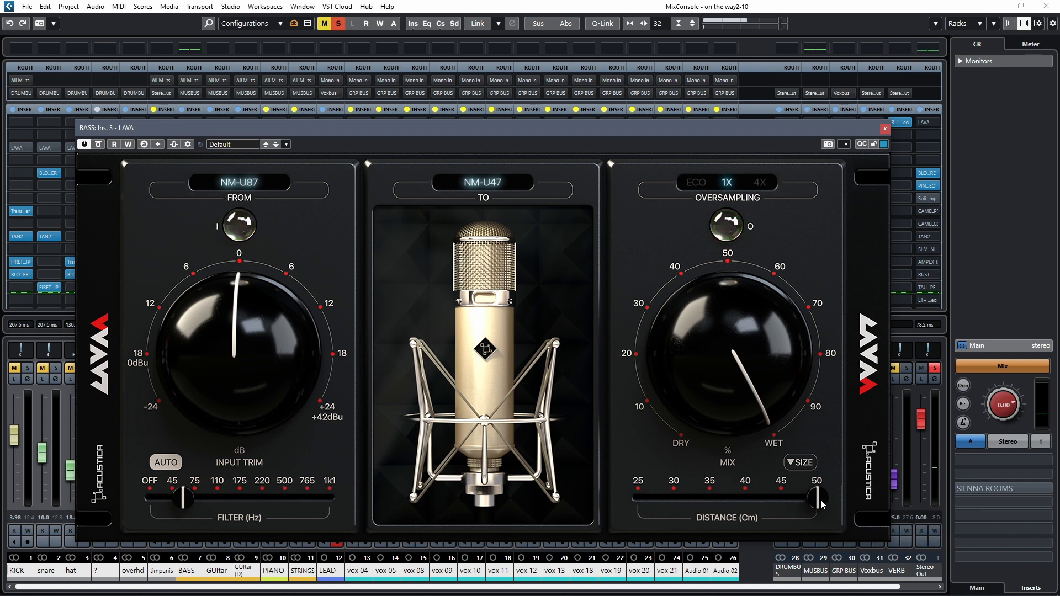
left_click_drag(816, 498, 574, 496)
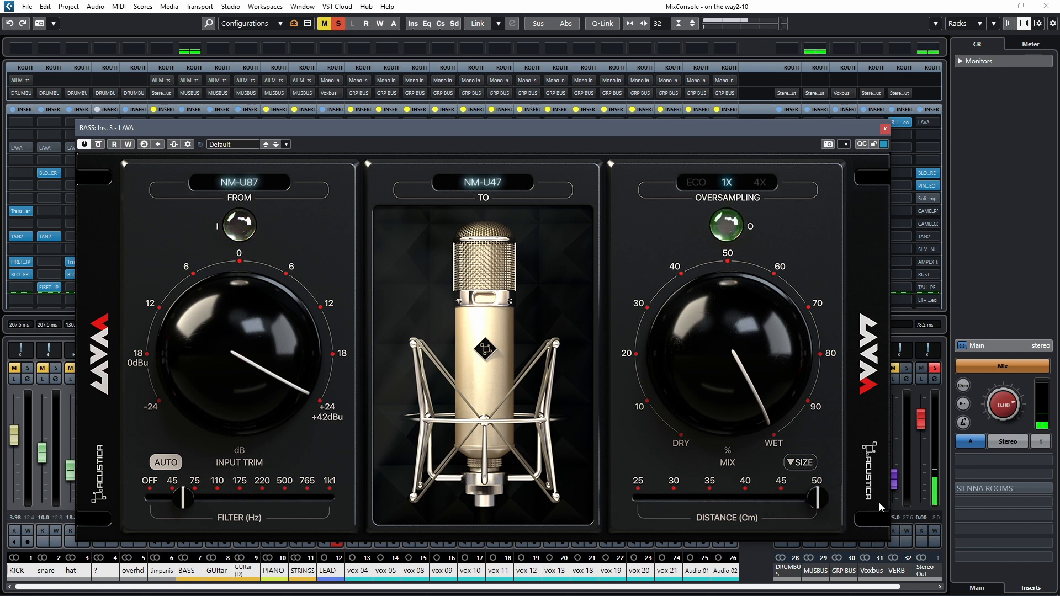
left_click_drag(638, 497, 817, 497)
Step: Set the BASS channel's LAVA source microphone to 000 - OFF and bypass the plug-in for comparison
left_click(230, 182)
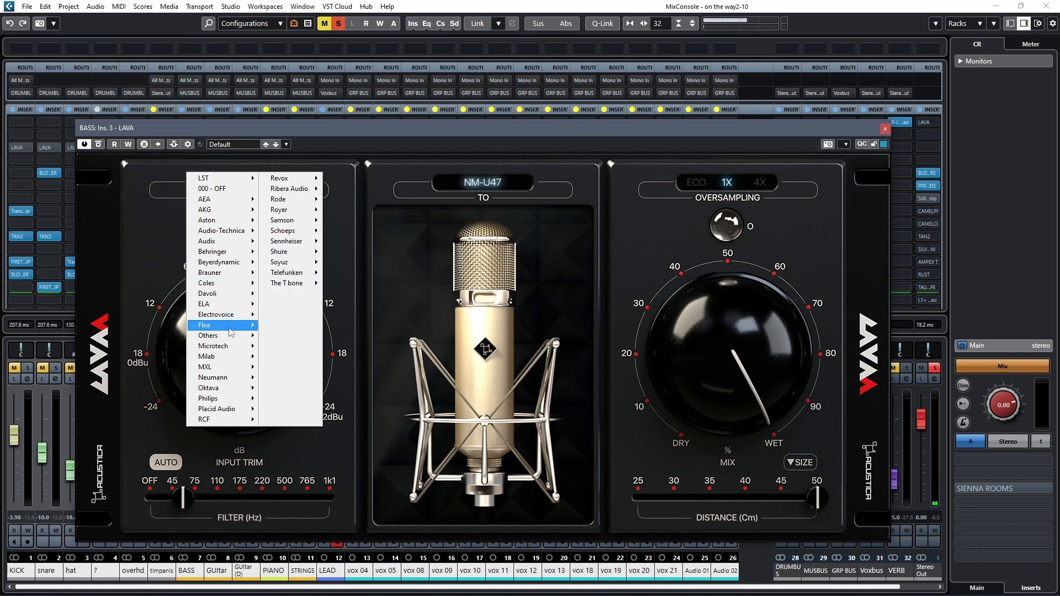
mouse_move(227, 381)
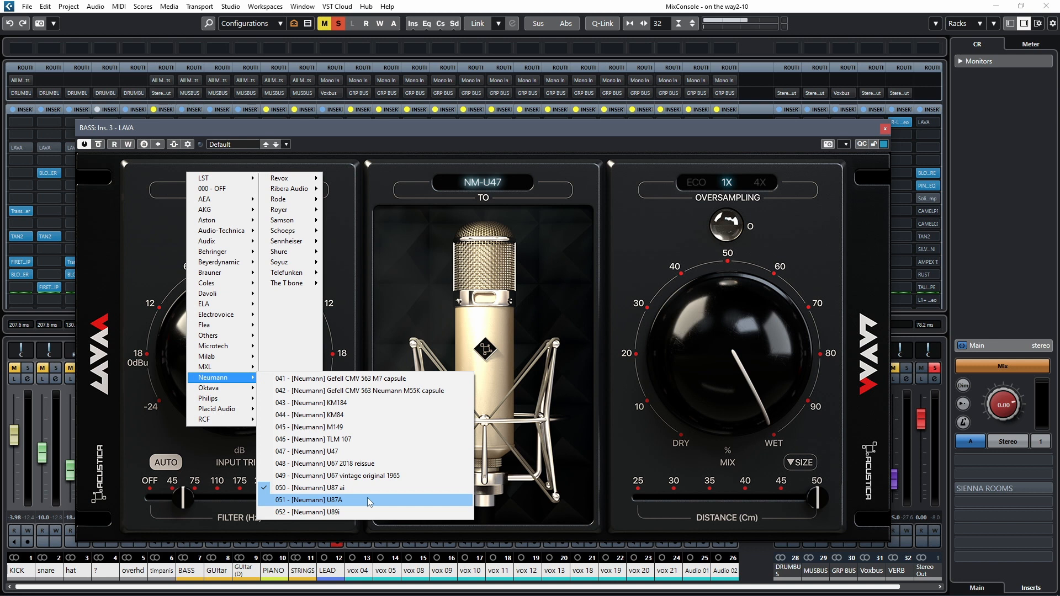
left_click(208, 190)
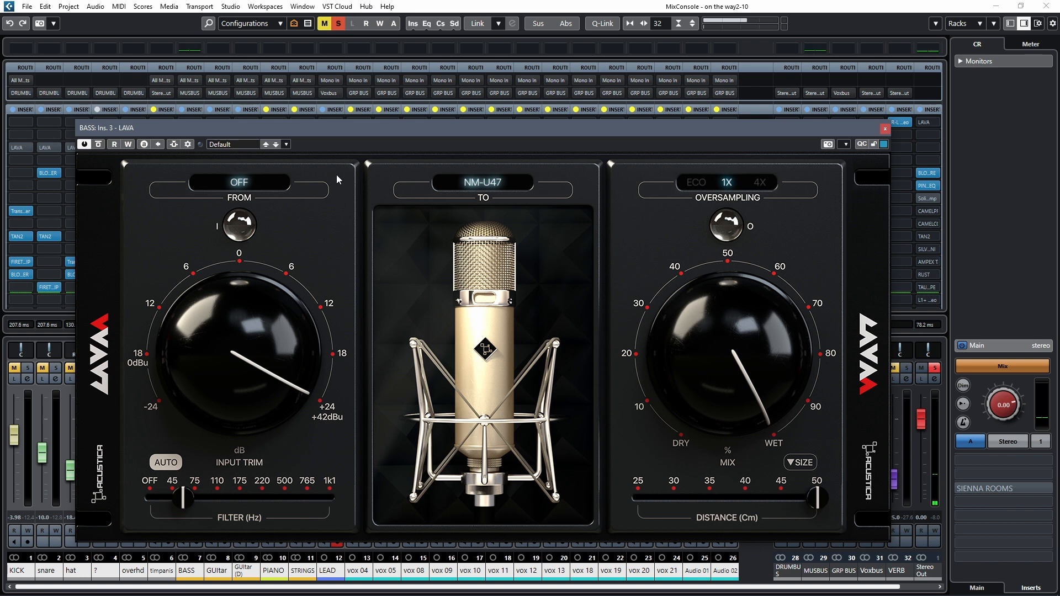
left_click(101, 149)
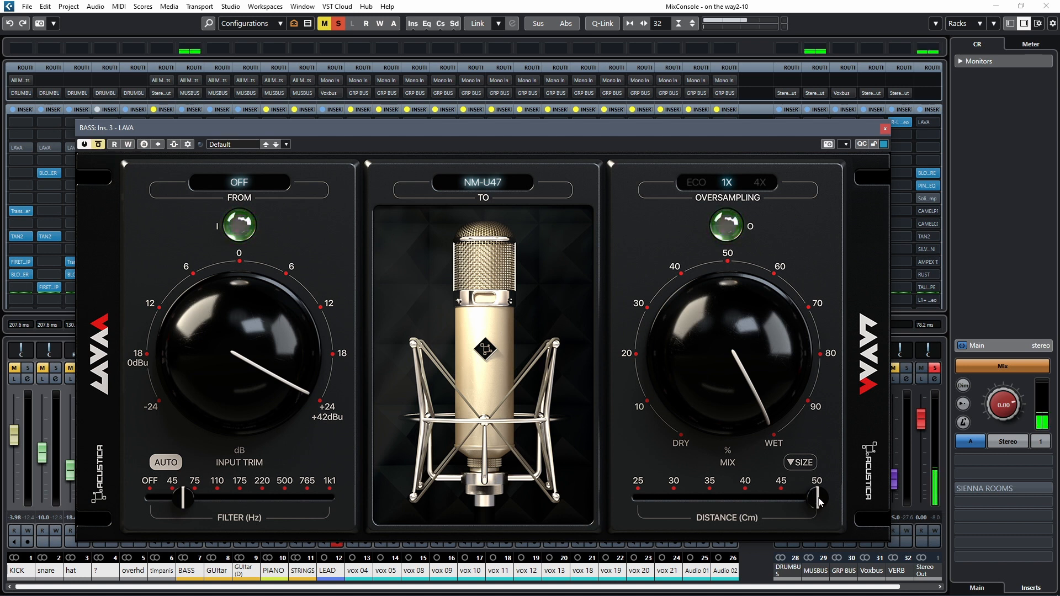
Step: Compare the BASS channel's LAVA distance at 25 cm and 50 cm, ending at 25 cm, and close the window
left_click_drag(754, 497, 618, 487)
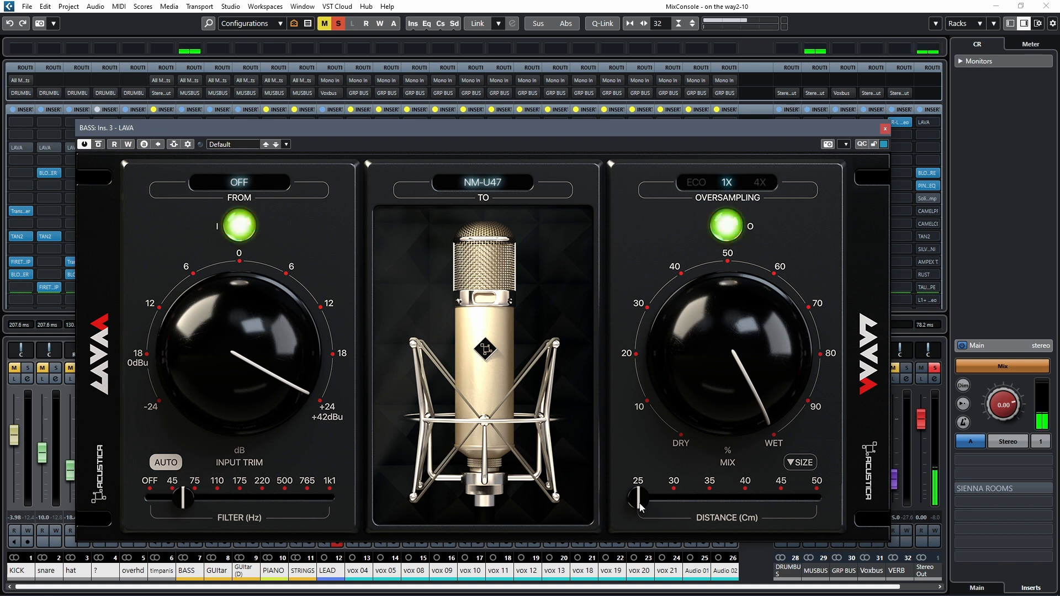
left_click_drag(640, 506, 858, 510)
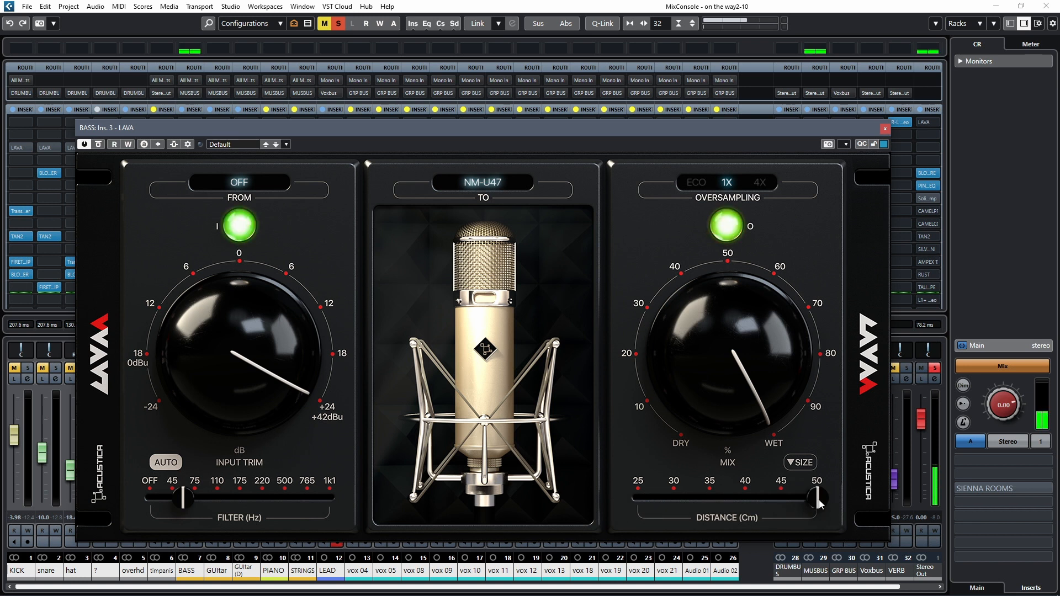
left_click_drag(821, 504, 621, 498)
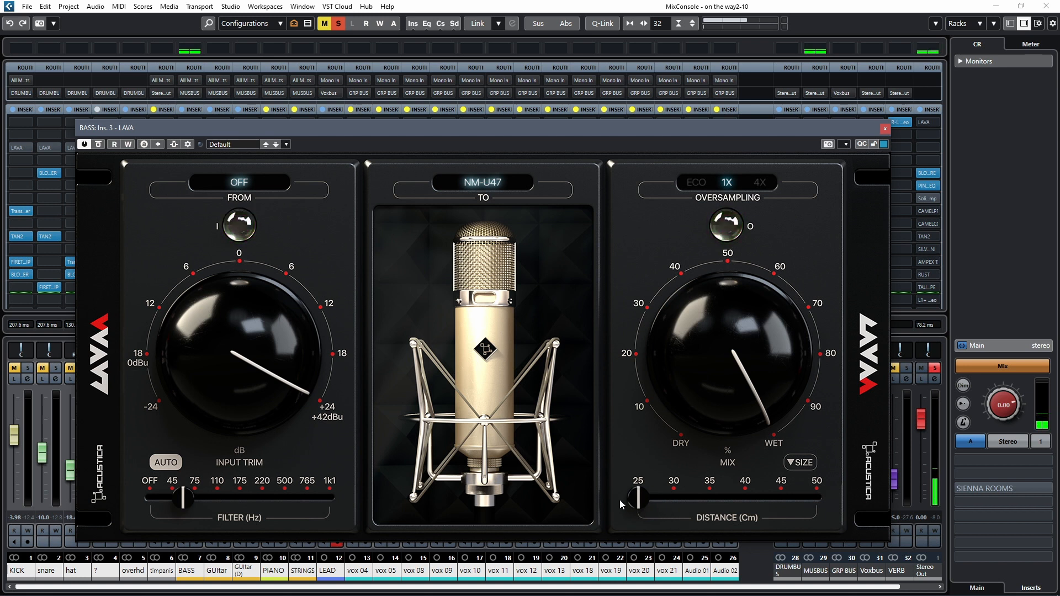
left_click_drag(637, 499, 822, 504)
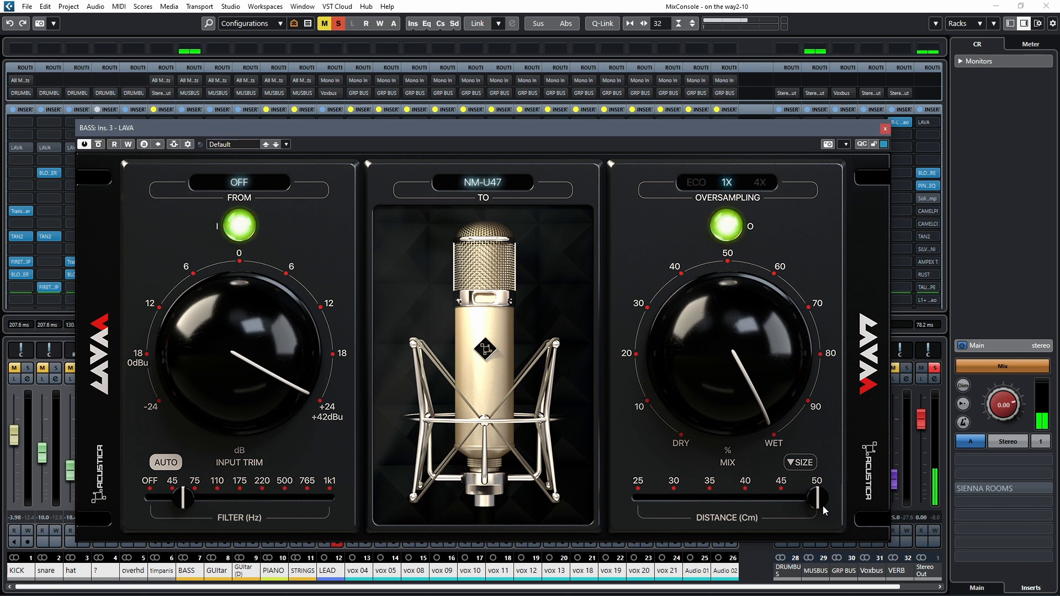
left_click_drag(823, 507, 639, 506)
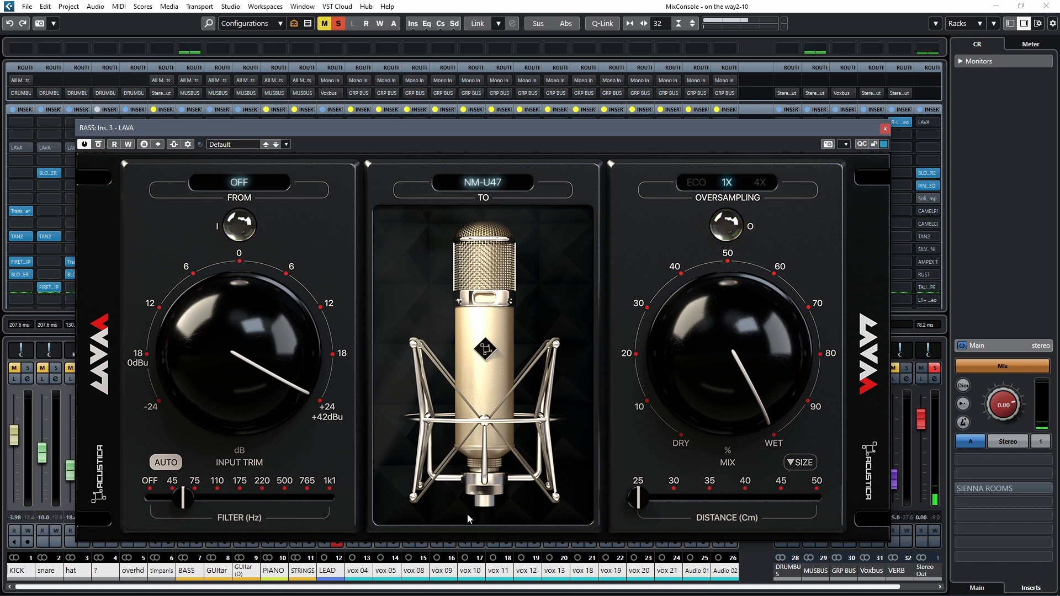
left_click(885, 129)
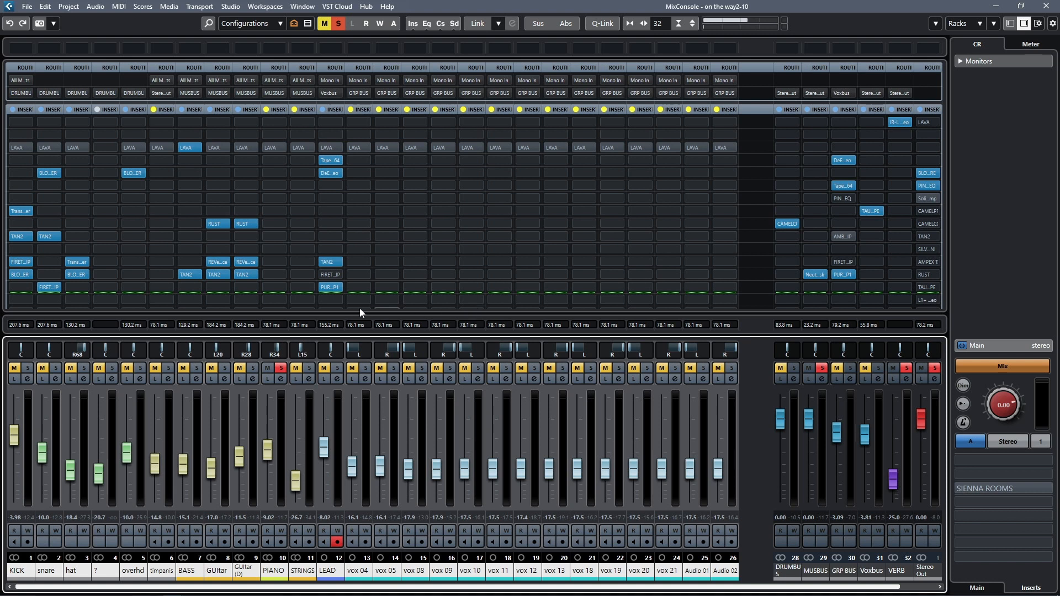
Step: Play the soloed PIANO channel, and activate and open its LAVA
key("space")
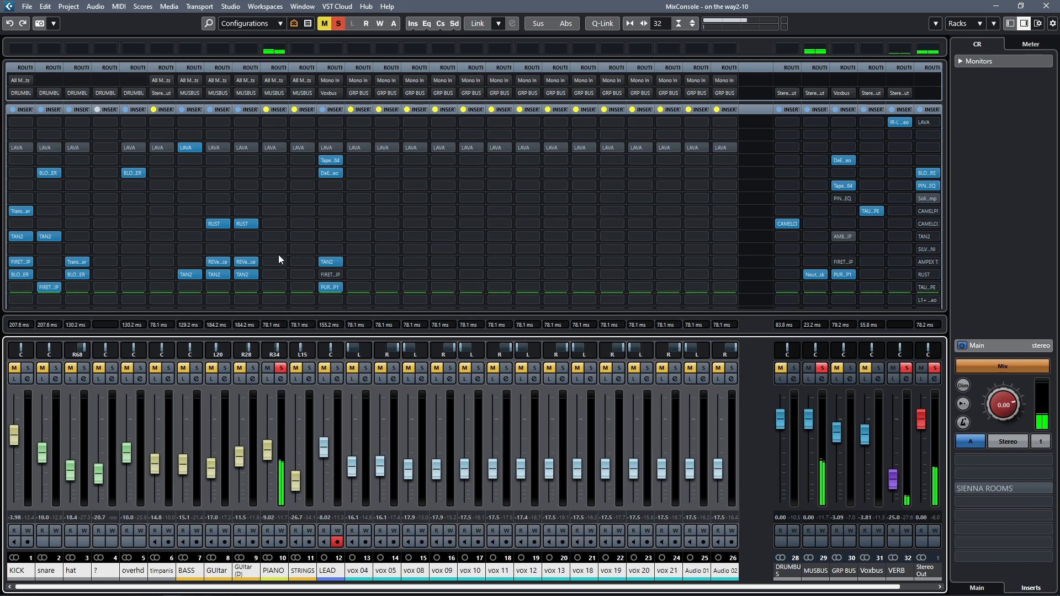
left_click(268, 148)
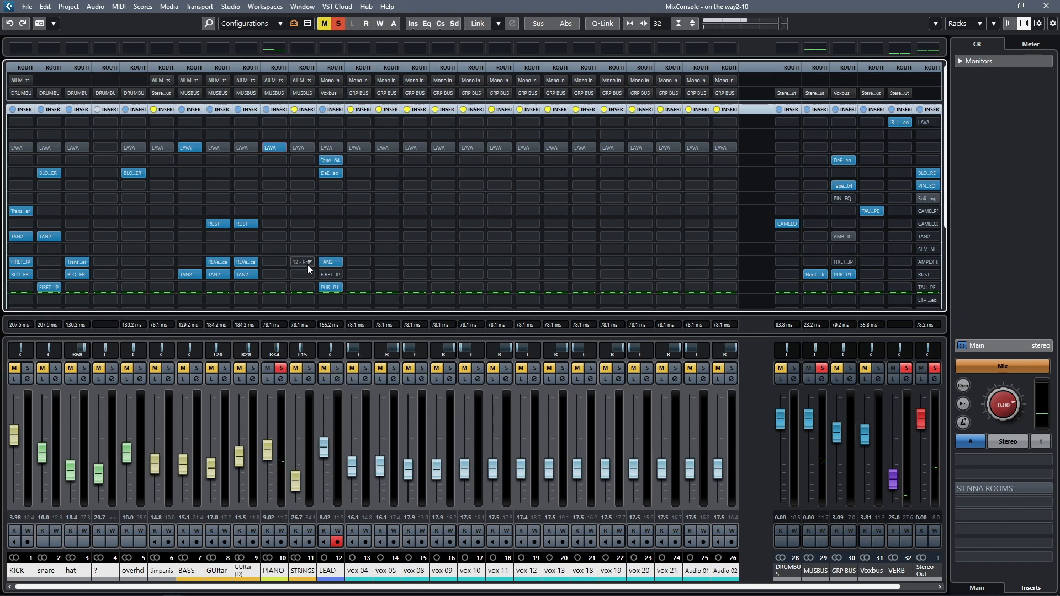
left_click(273, 147)
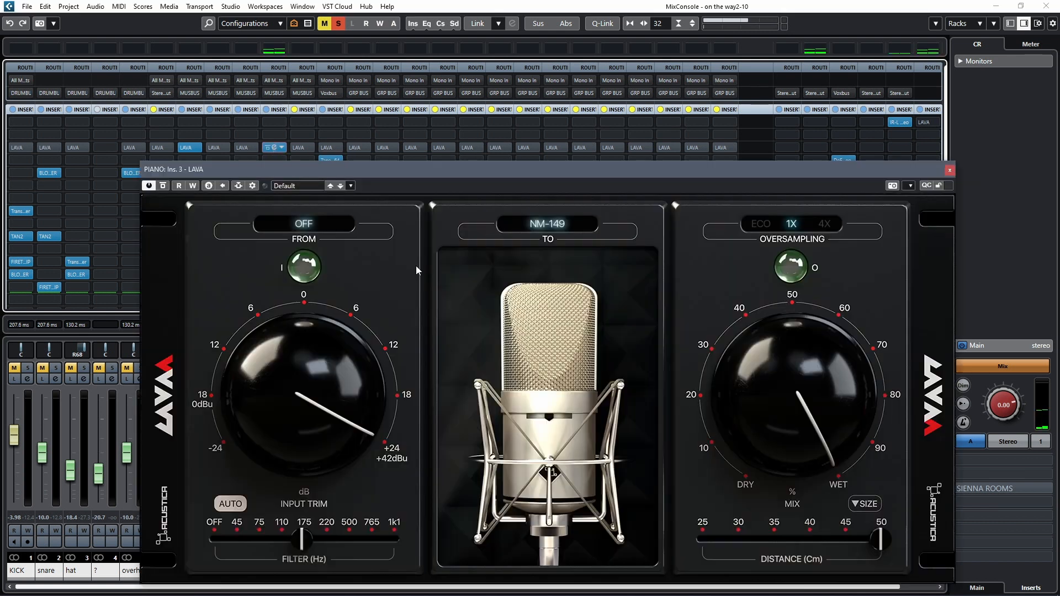
Step: Move the PIANO channel's LAVA window clear of the faders, bypass the plug-in for comparison and close the window
left_click_drag(683, 170, 674, 78)
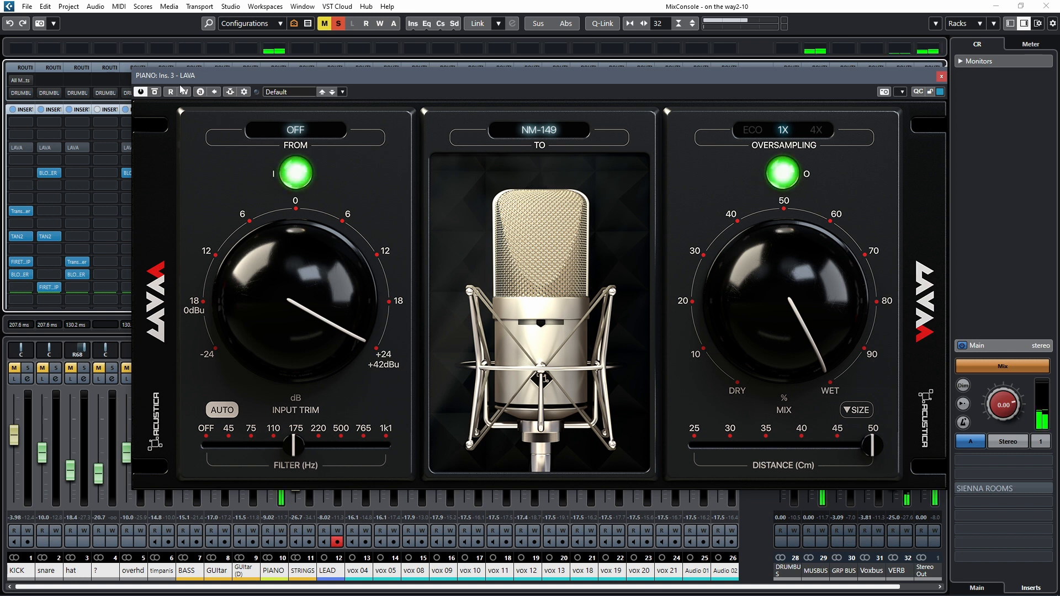
left_click(155, 91)
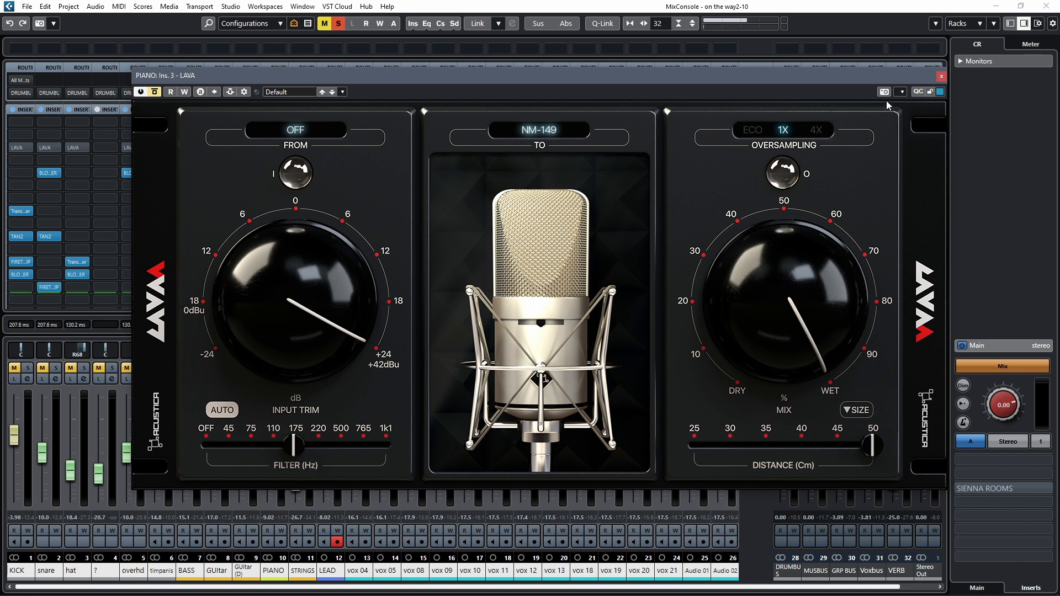
left_click(942, 76)
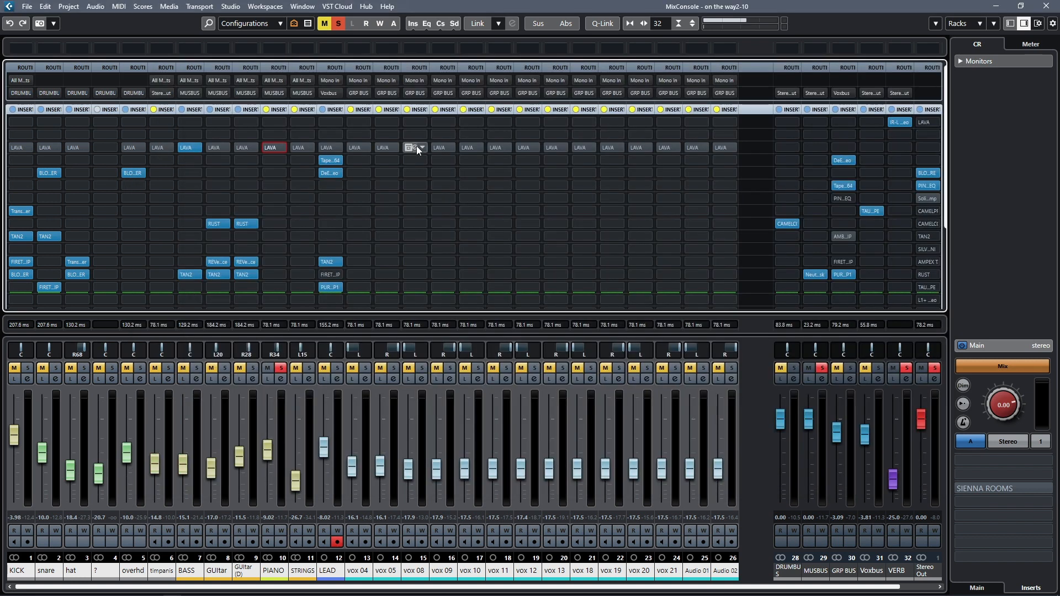
Step: Clear all solos and mutes in the project window and select the tracks from vox 10 to Audio 02
left_click(416, 147)
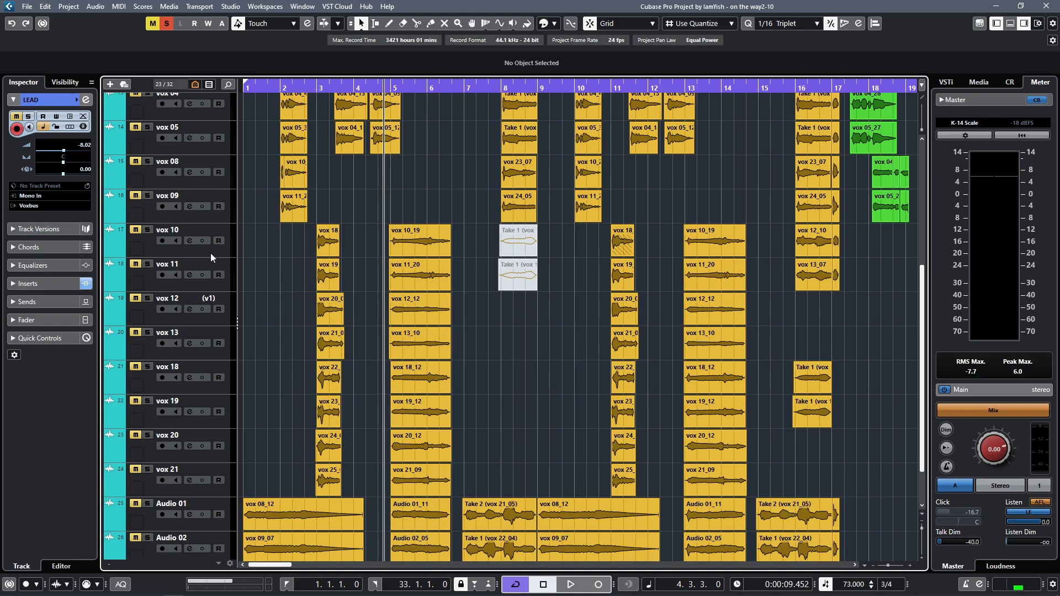
left_click(210, 253)
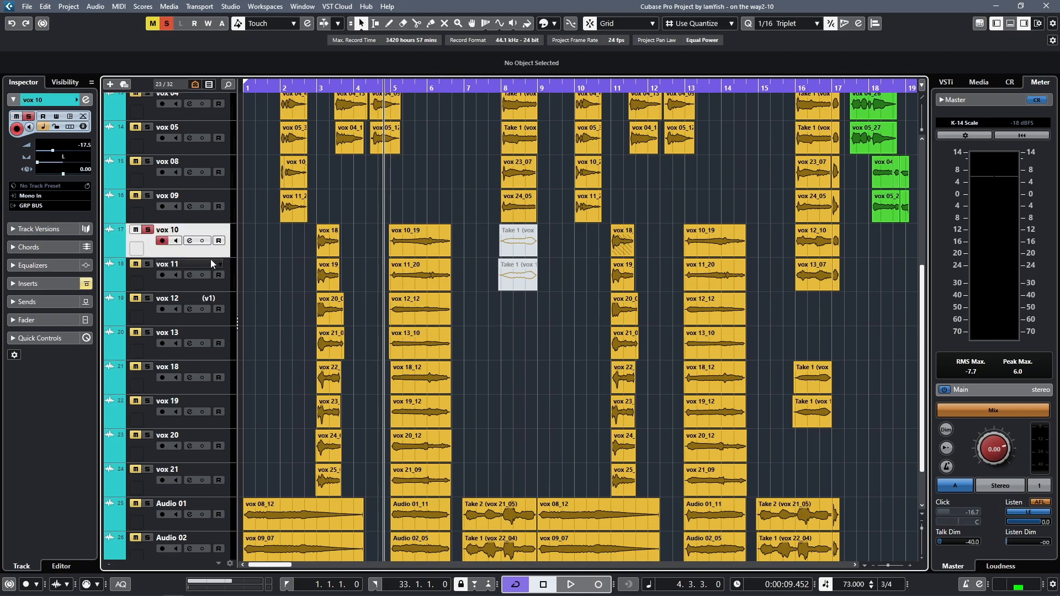
left_click(165, 25)
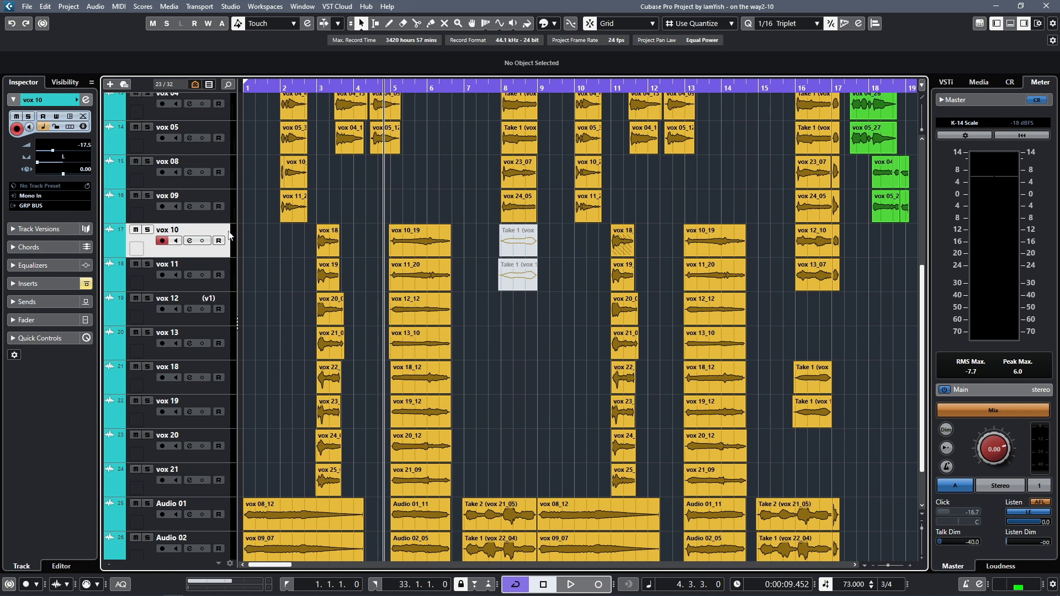
left_click(221, 491, "shift")
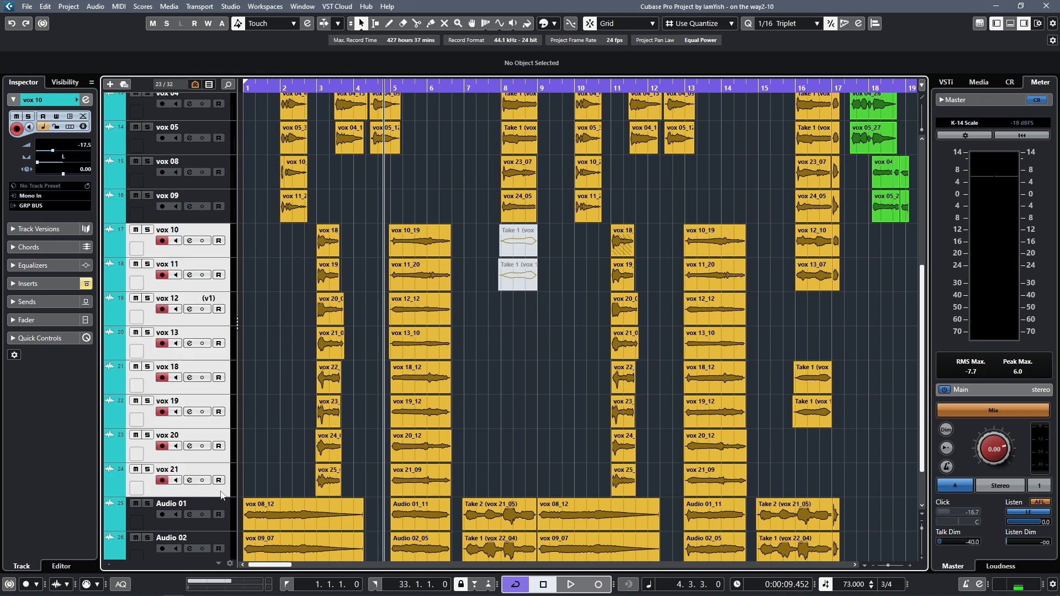
left_click(220, 525, "shift")
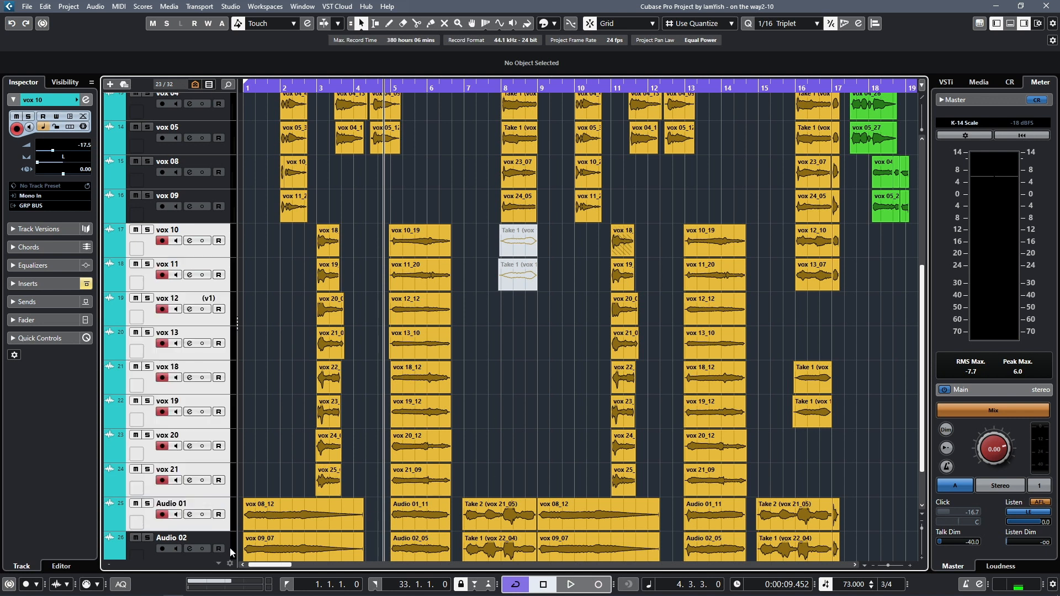
left_click(230, 547, "shift")
Step: Play the selected vocal channels from the MixConsole and activate LAVA on all of them, vox 10 to Audio 02
key("F3")
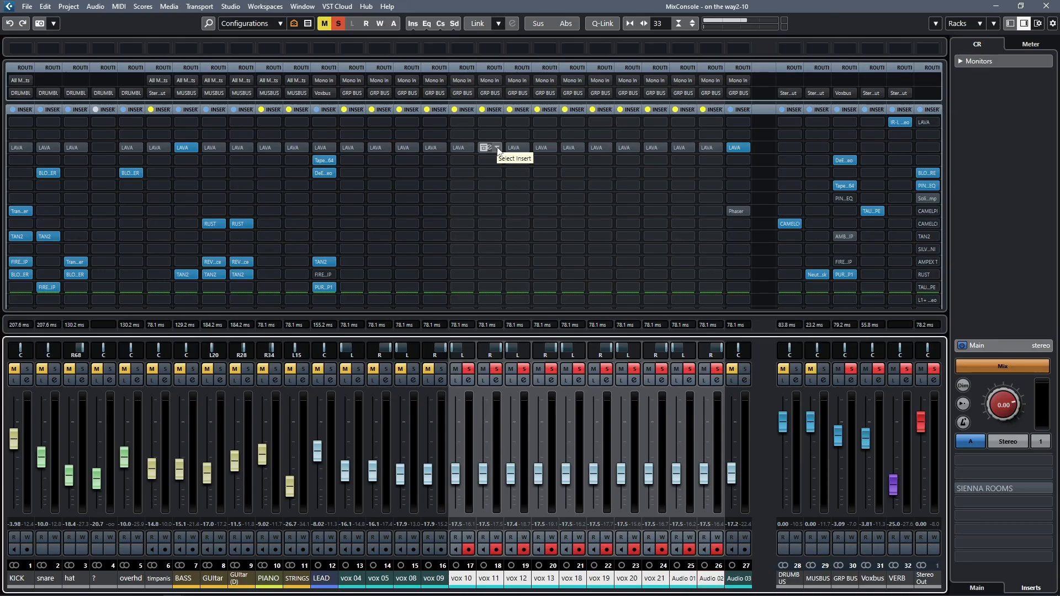
key("space")
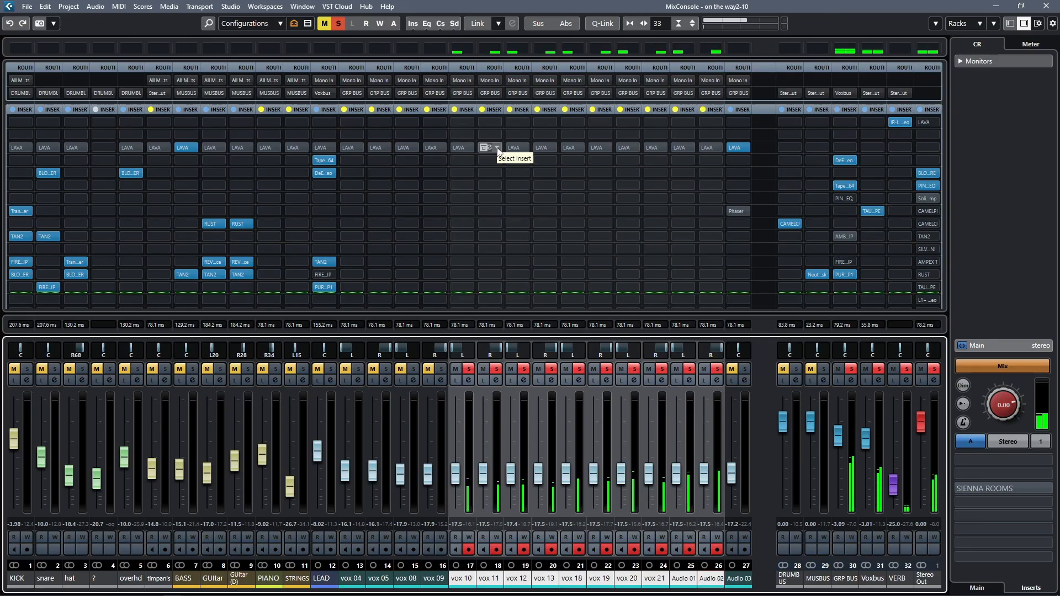
left_click(455, 148, "alt+shift")
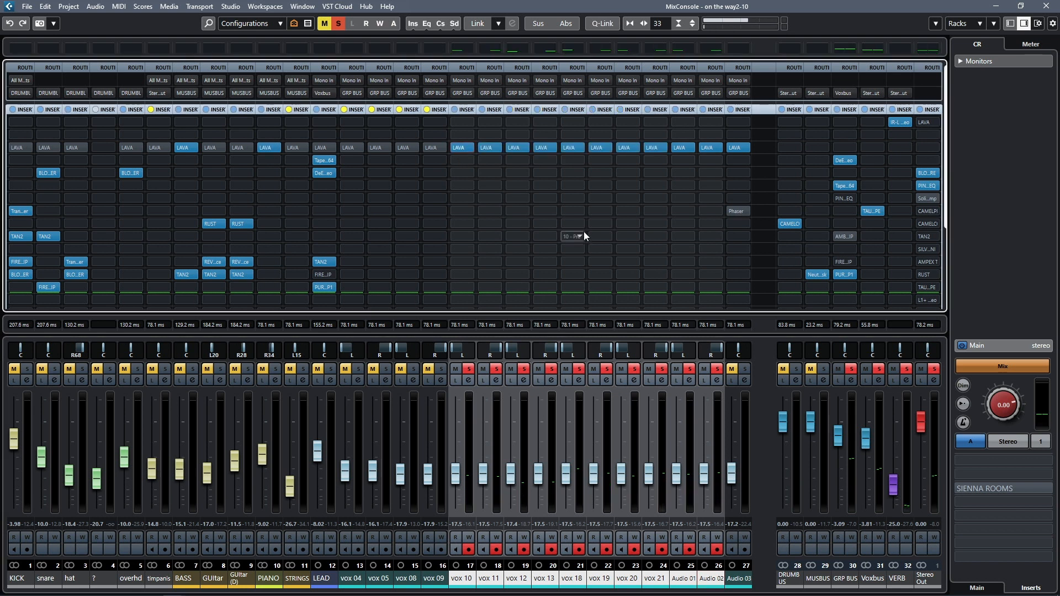